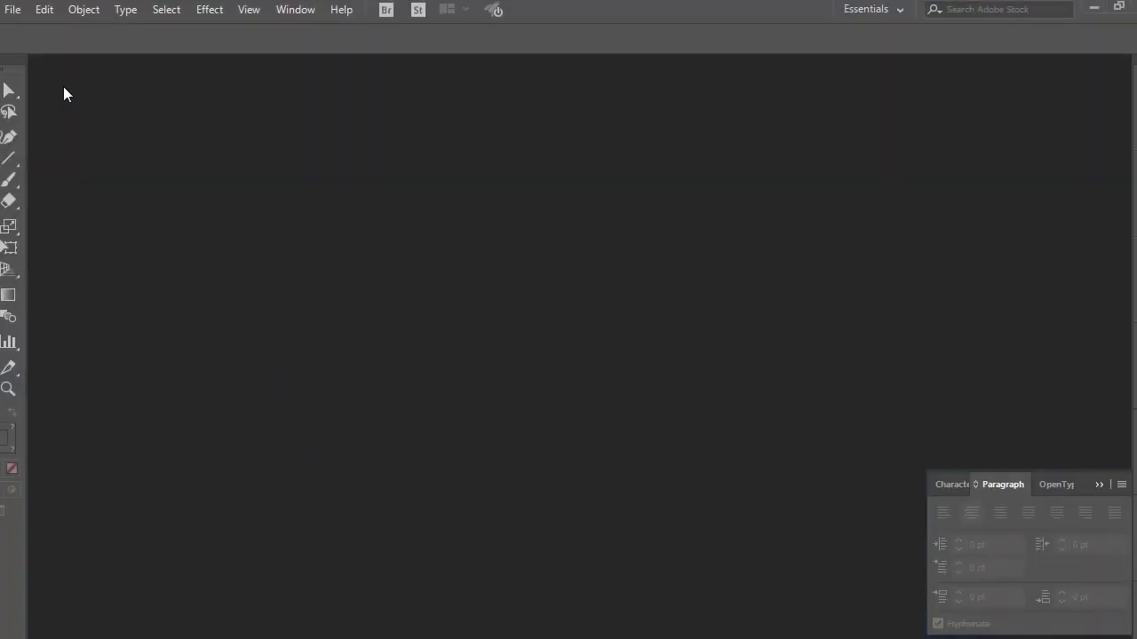
Create a new blank A4 document
click(13, 9)
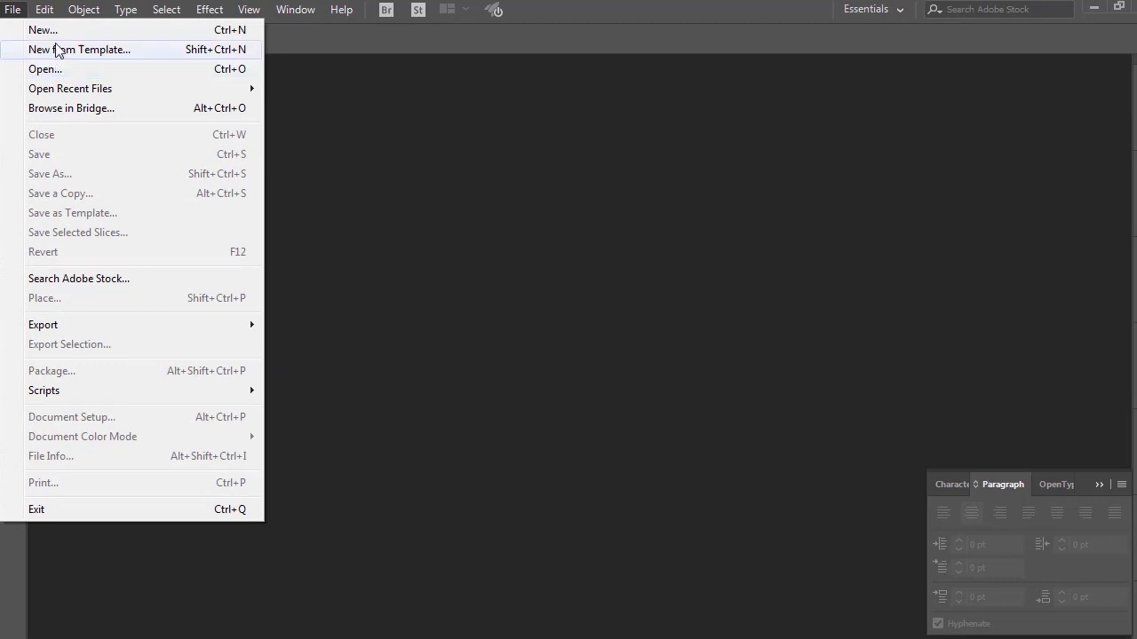
click(137, 30)
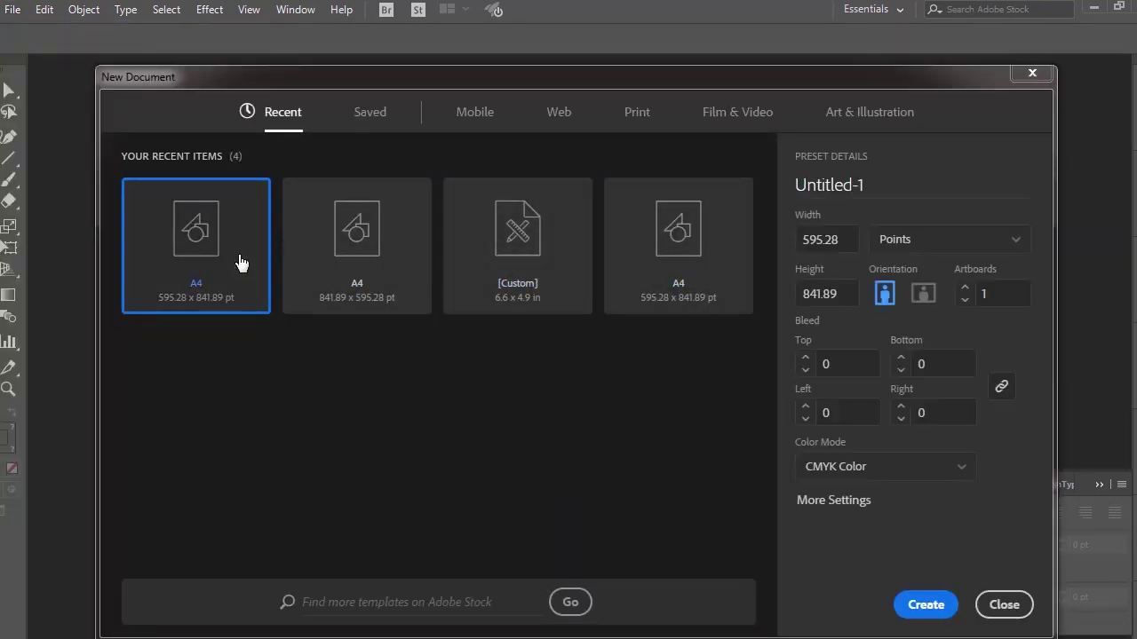
click(925, 605)
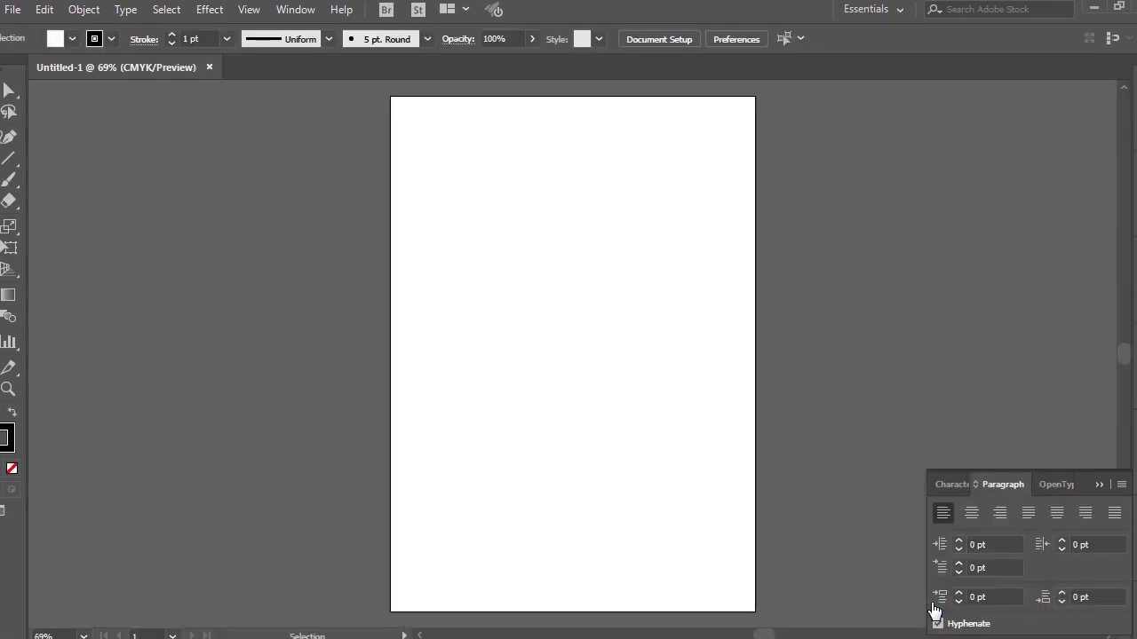
click(1124, 475)
Specify a 3.5 in wide by 2 in high rectangle on the artboard
key(m)
click(474, 275)
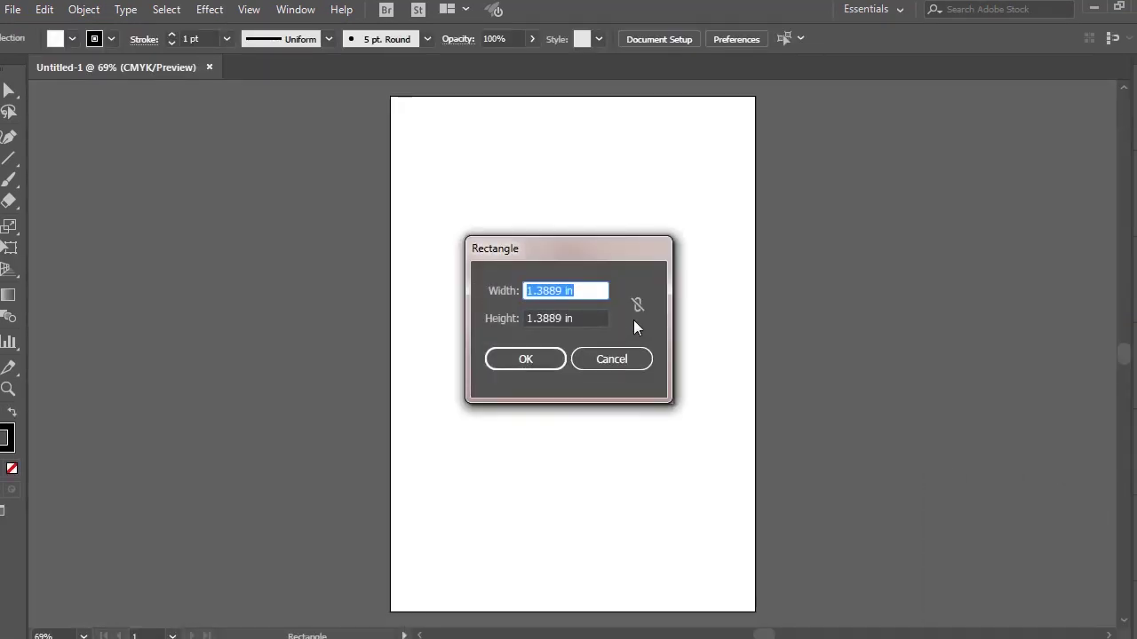
text(3.5)
key(Tab)
text(2)
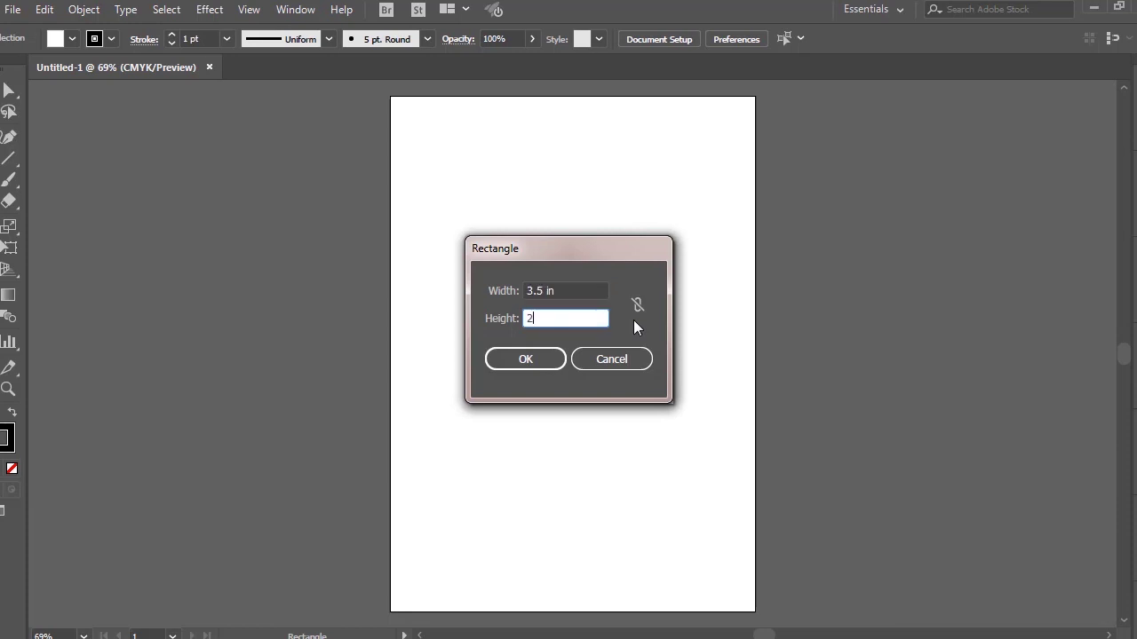
key(Tab)
Create the 3.5 × 2 in rectangle and zoom in until it fills the view
click(526, 360)
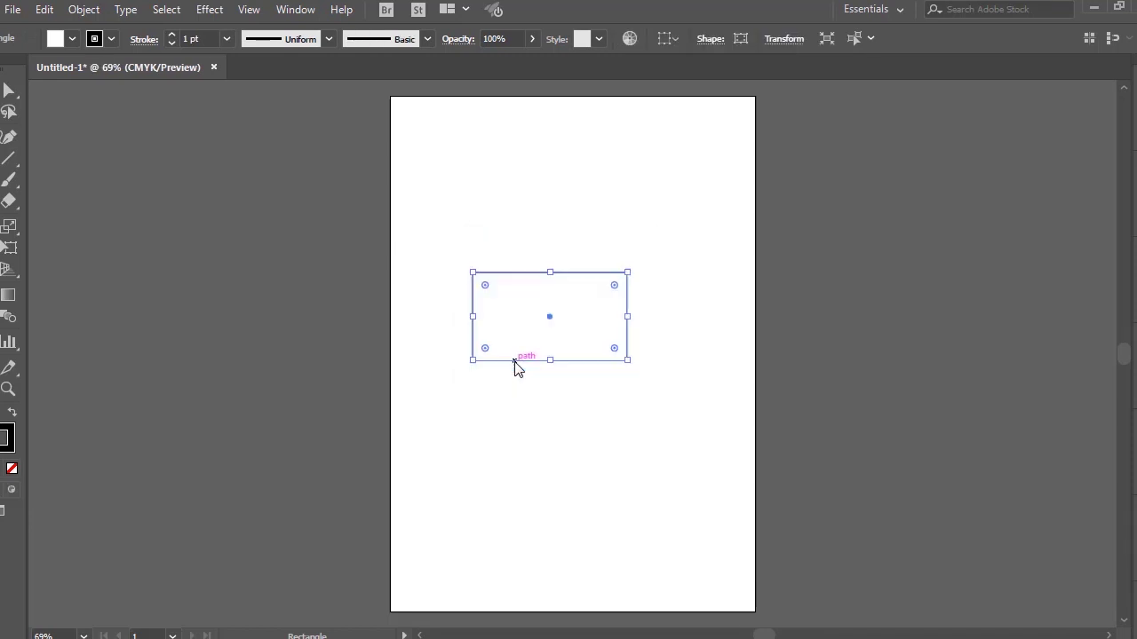
key(z)
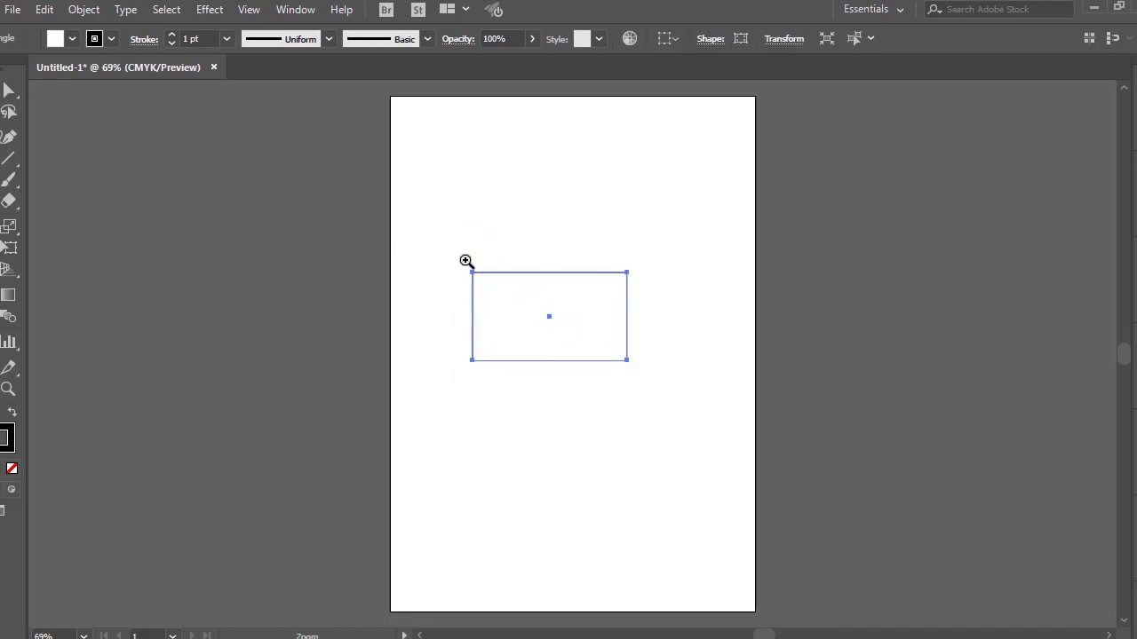
drag(465, 260, 649, 374)
Reselect the rectangle and lock it with Object > Lock > Selection
key(m)
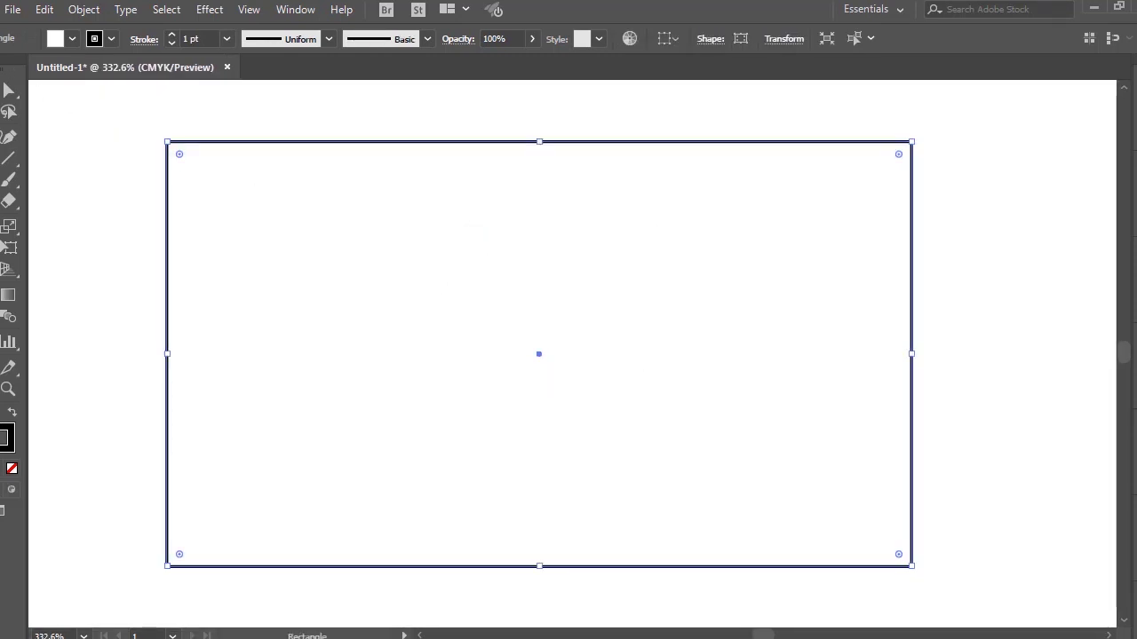
click(147, 114)
drag(146, 114, 211, 158)
click(86, 11)
mouse_move(178, 94)
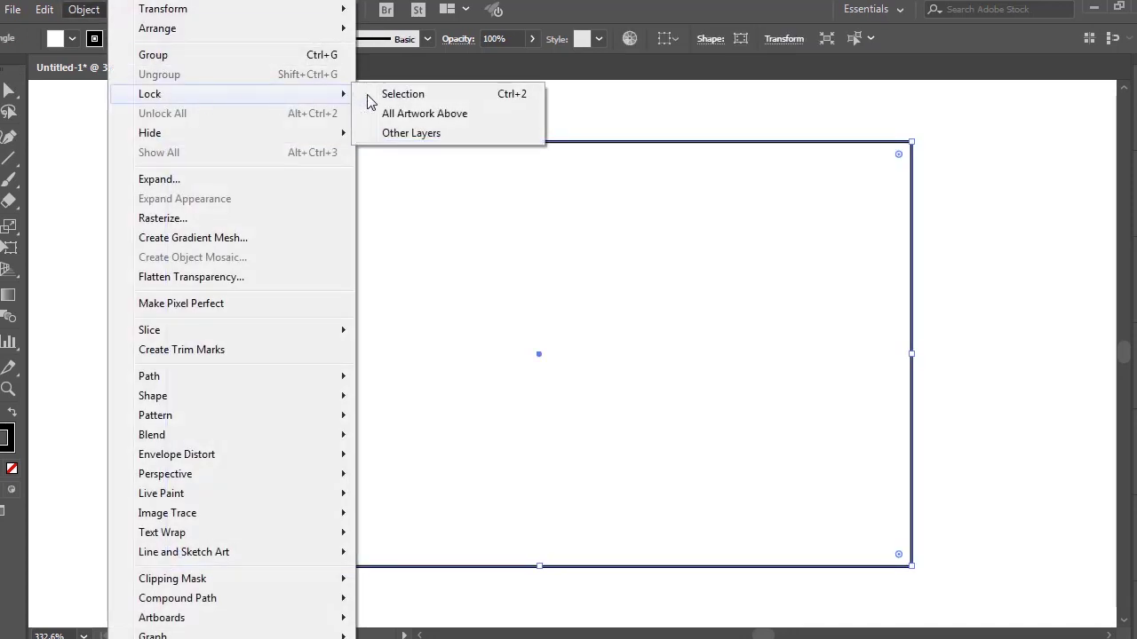
click(395, 95)
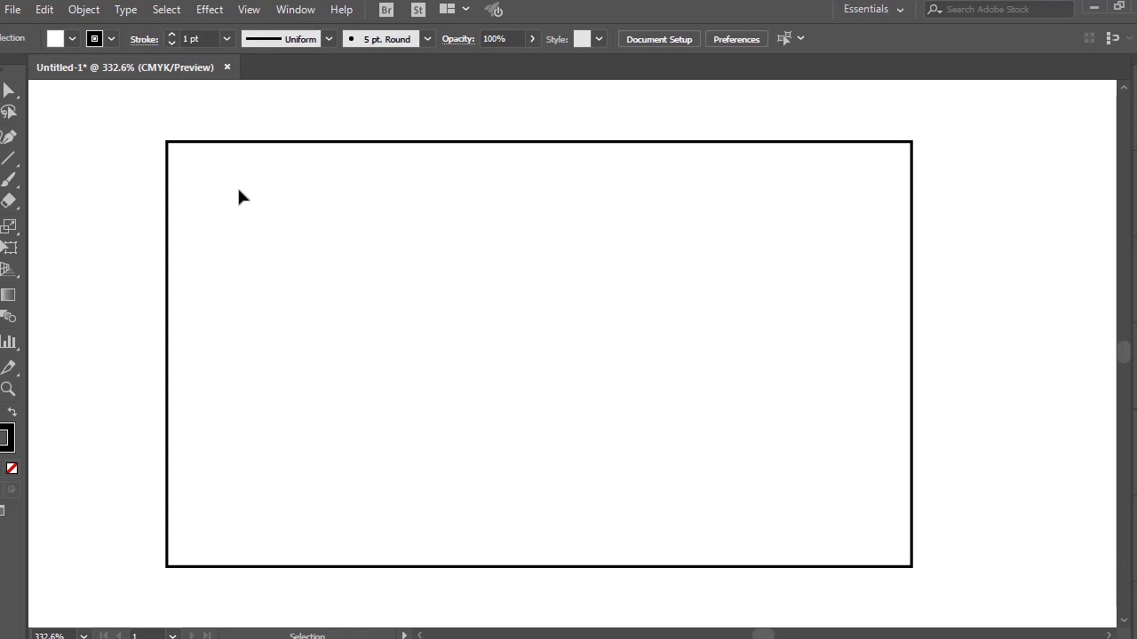
Open the Atiq Tunes Logo.ai file
click(13, 9)
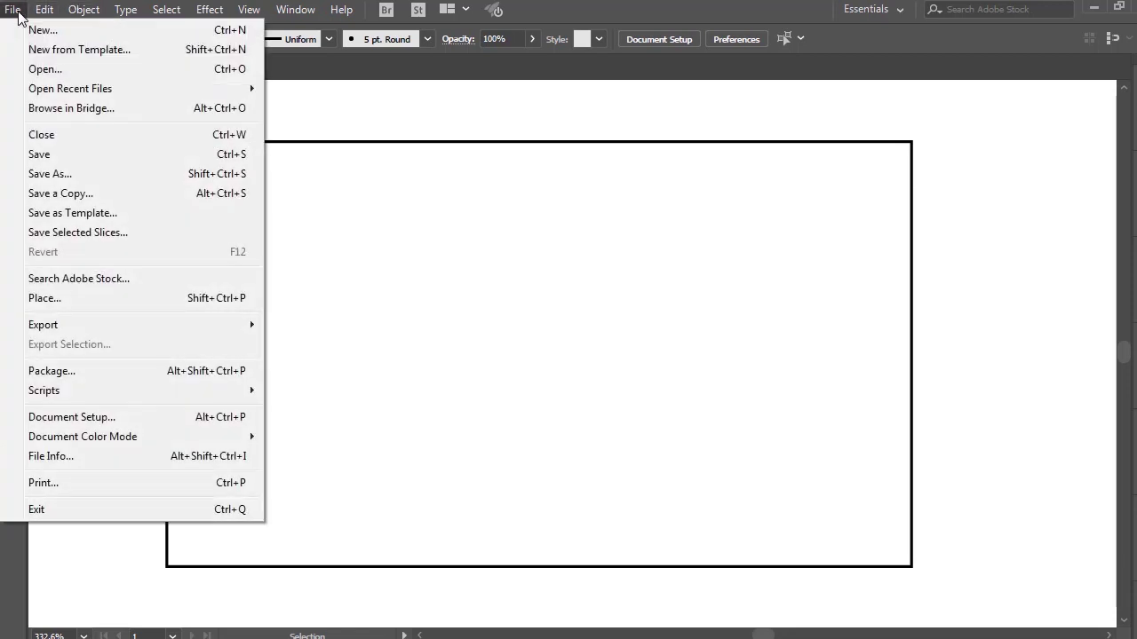
click(34, 71)
scroll(409, 216, down, 5)
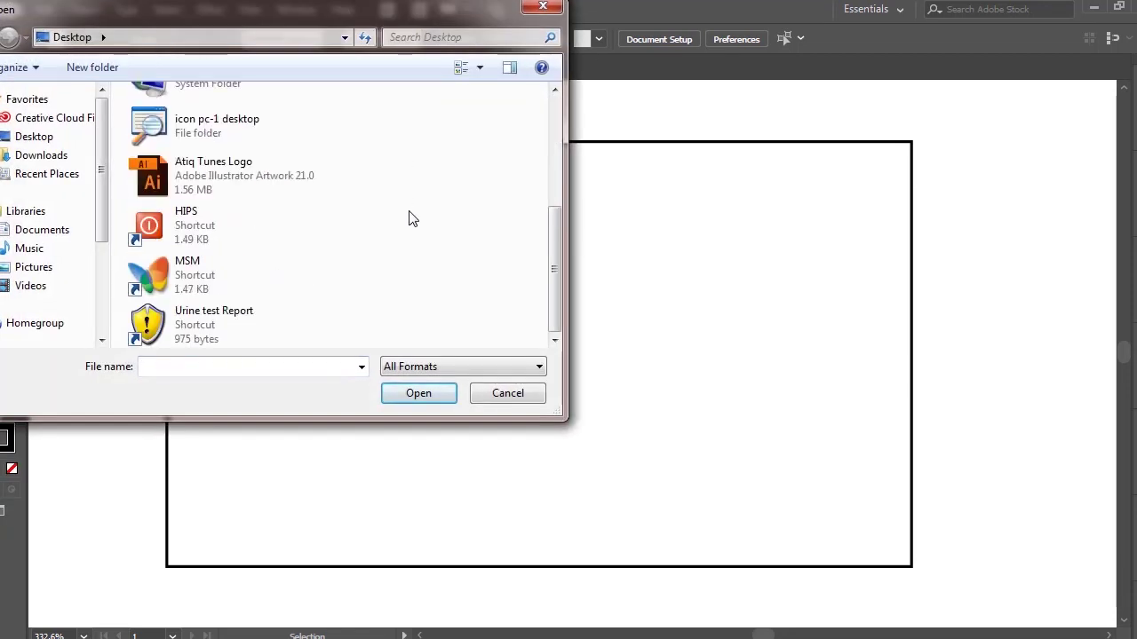
click(235, 175)
click(403, 397)
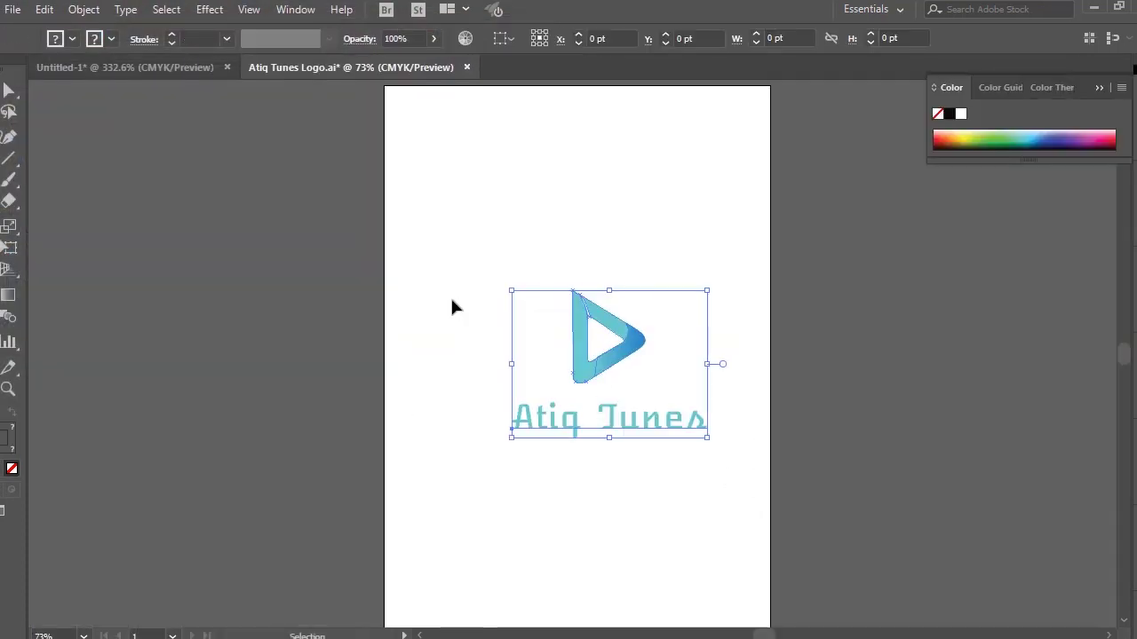
Copy all the logo artwork and paste it into the Untitled-1 card document
key(a)
key(v)
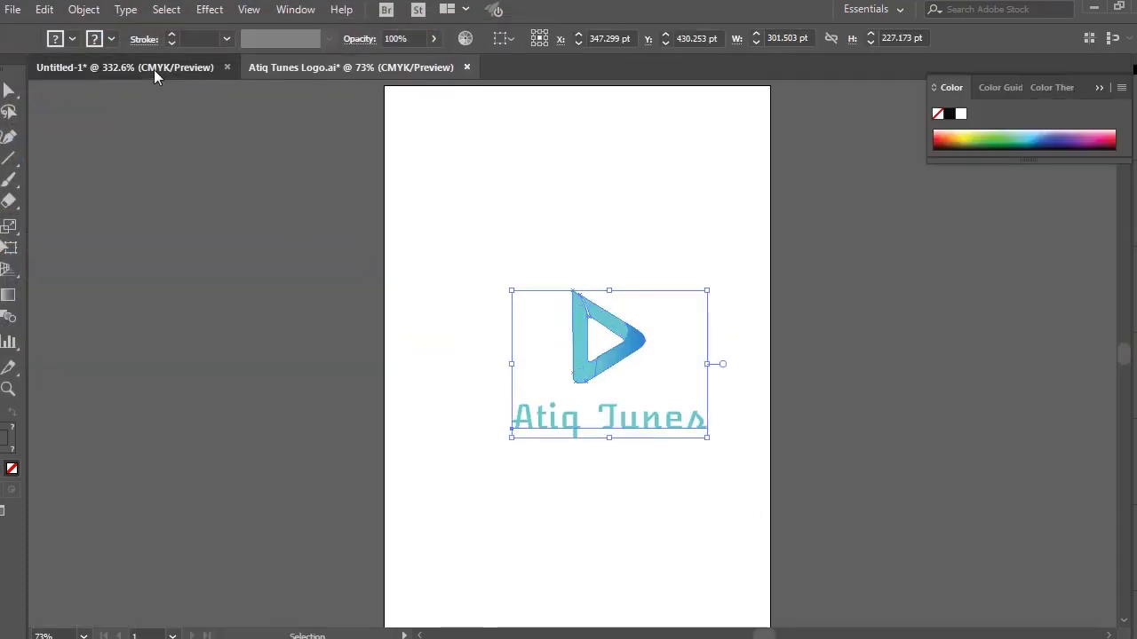
click(154, 69)
key(ctrl+v)
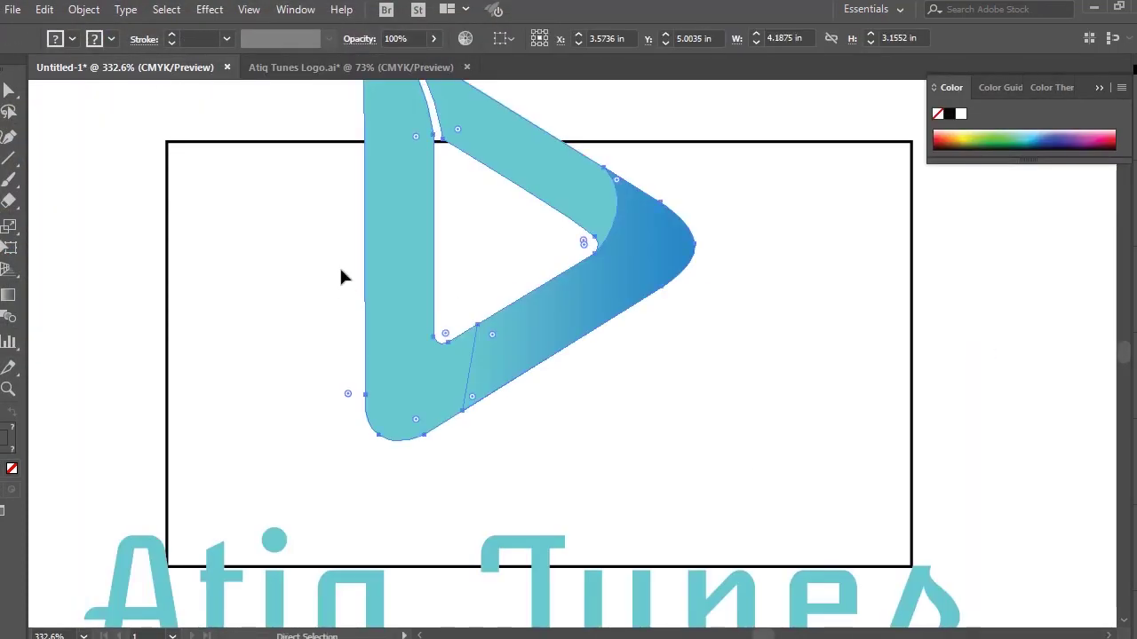
Shrink the logo into the rectangle's top-left corner and zoom in on the card
key(ctrl+0)
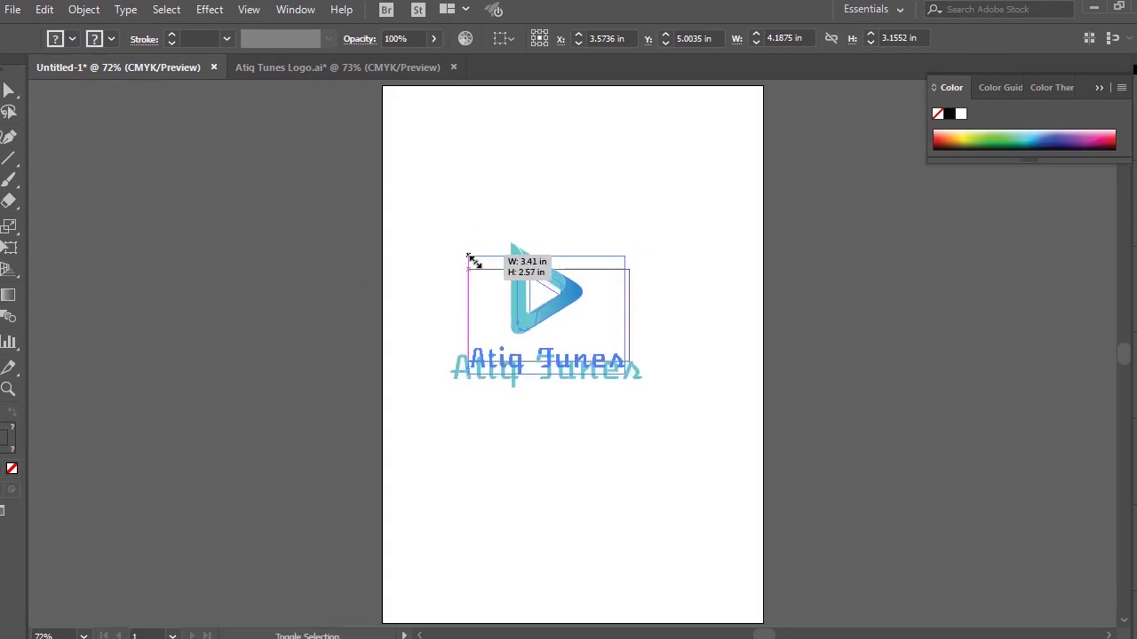
mouse_move(448, 245)
mouse_down()
mouse_move(507, 290)
mouse_move(374, 251)
mouse_up()
scroll(507, 290, up, 3)
key(z)
mouse_move(287, 174)
mouse_down()
mouse_move(693, 446)
mouse_move(850, 515)
mouse_up()
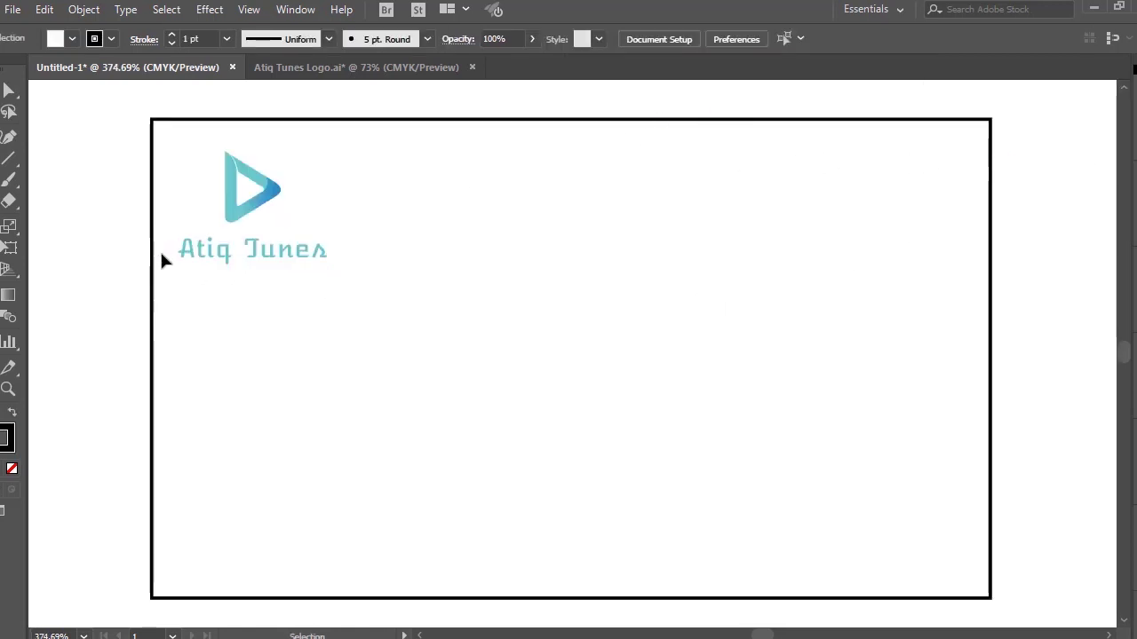
Type the owner's full name, 'Owner' and a 'Mob:' line with the phone number at the top right
key(t)
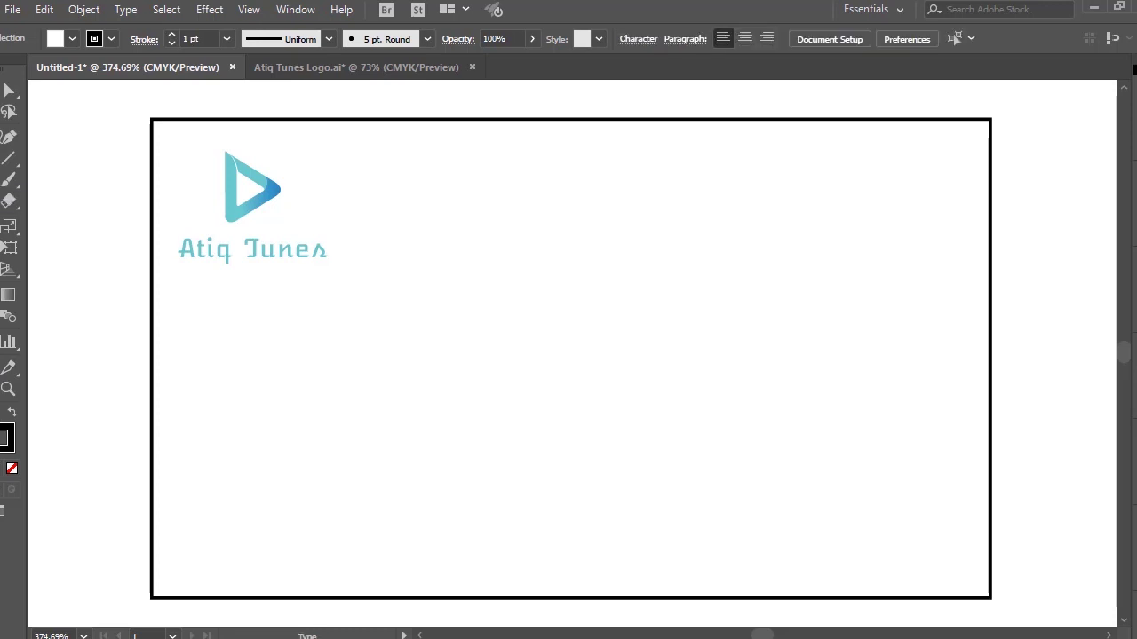
click(505, 169)
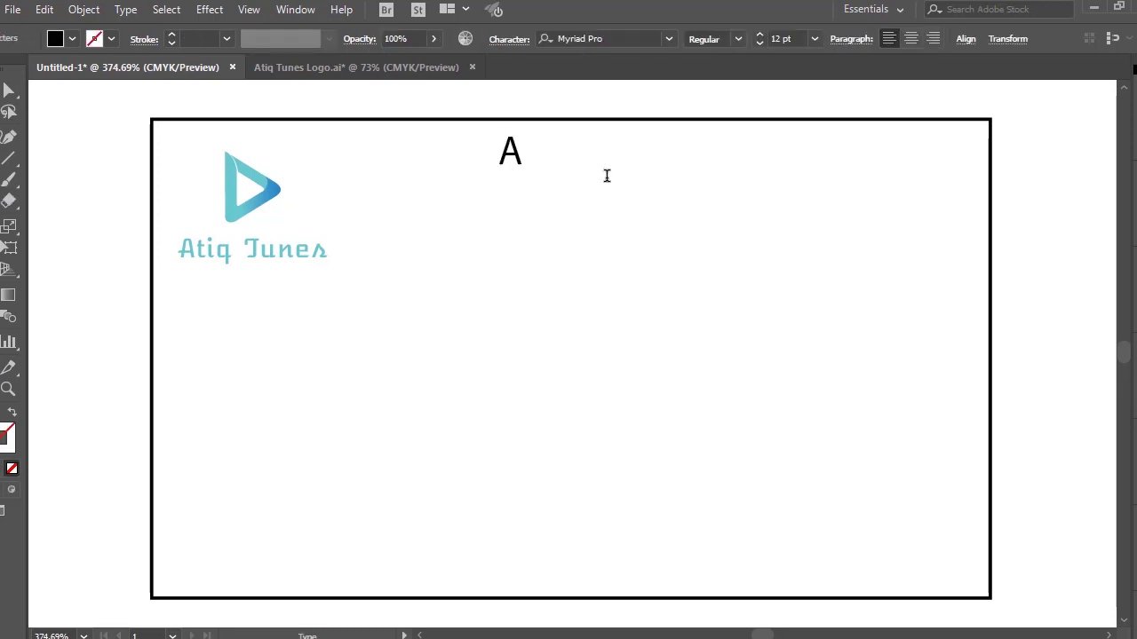
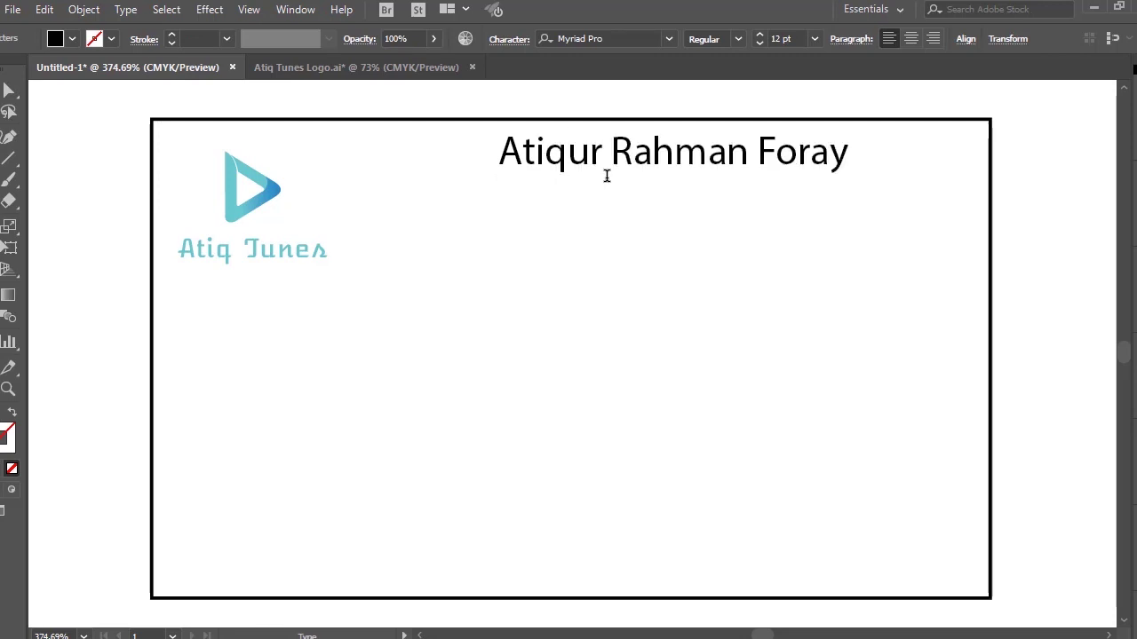
key(Return)
text(Owner)
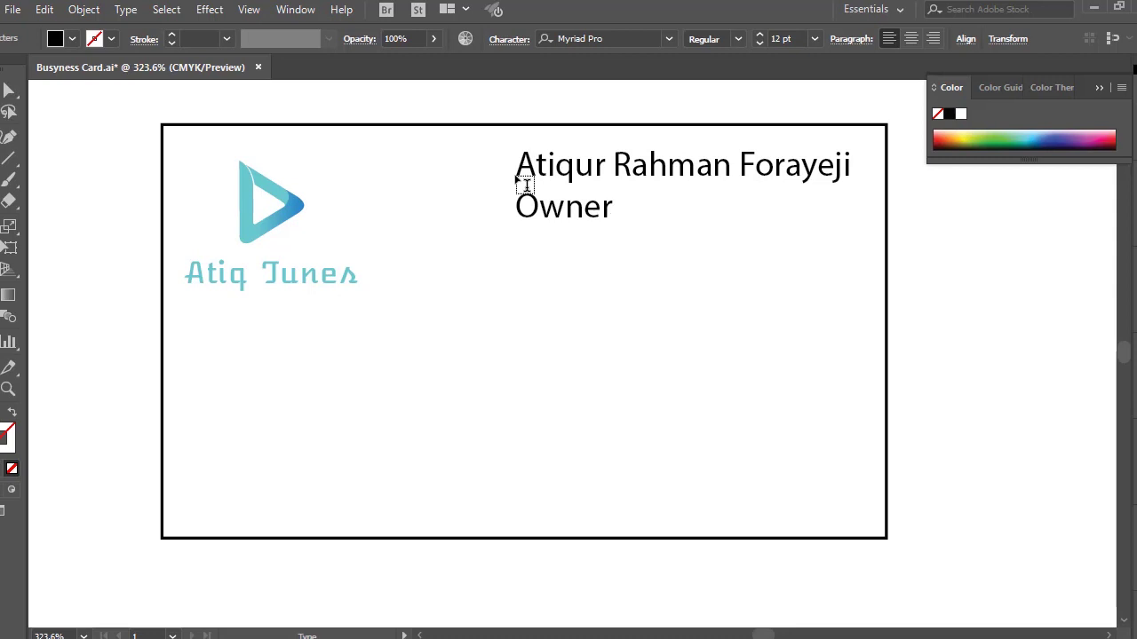
key(Return)
text(Mob: )
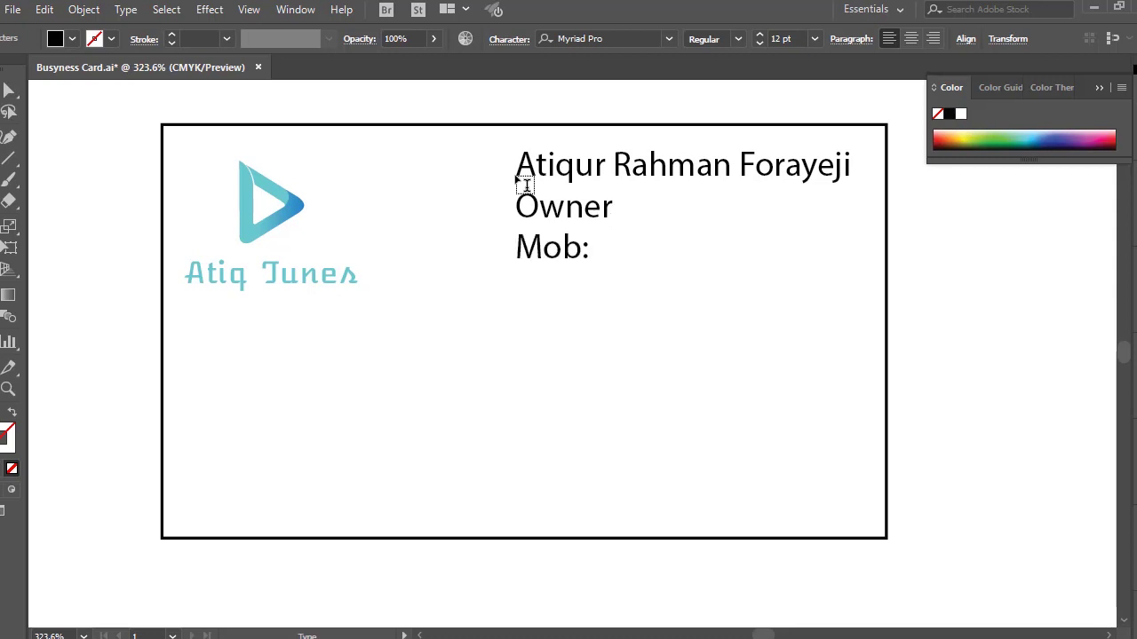
text(01700-)
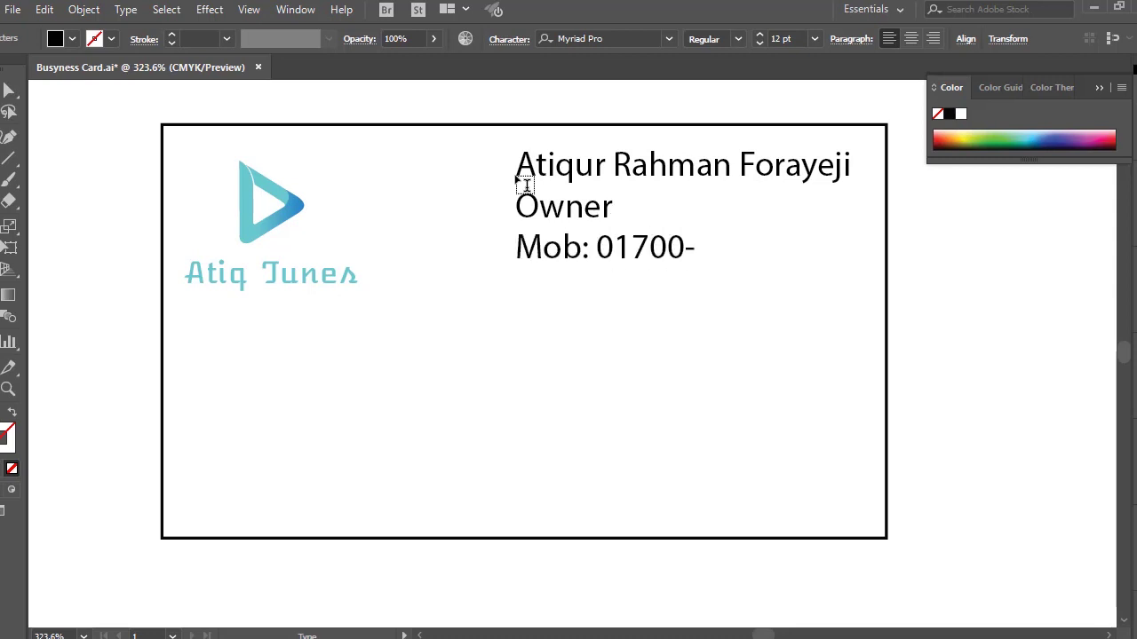
text(0000)
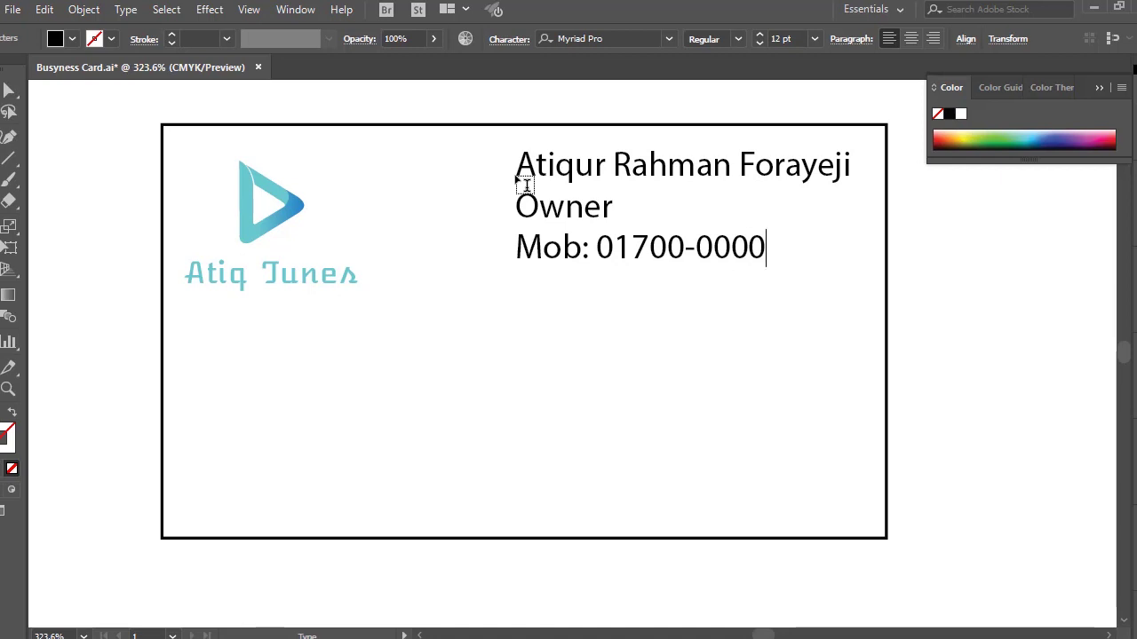
text(00)
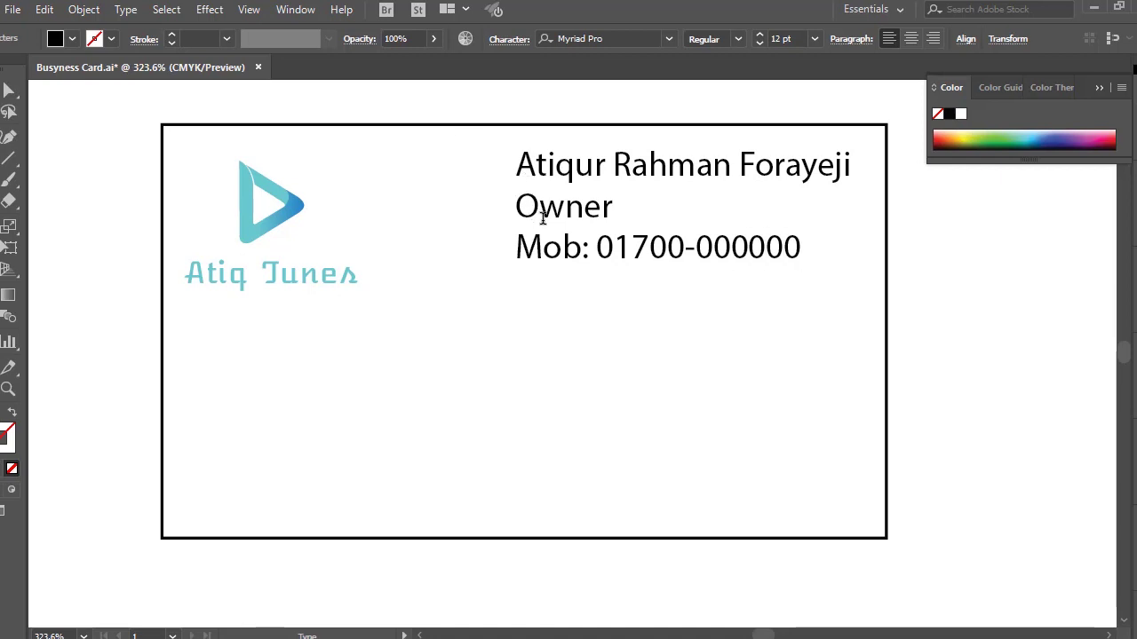
Set the 'Owner' and mobile number lines to 8 pt in the Character panel
drag(517, 203, 804, 241)
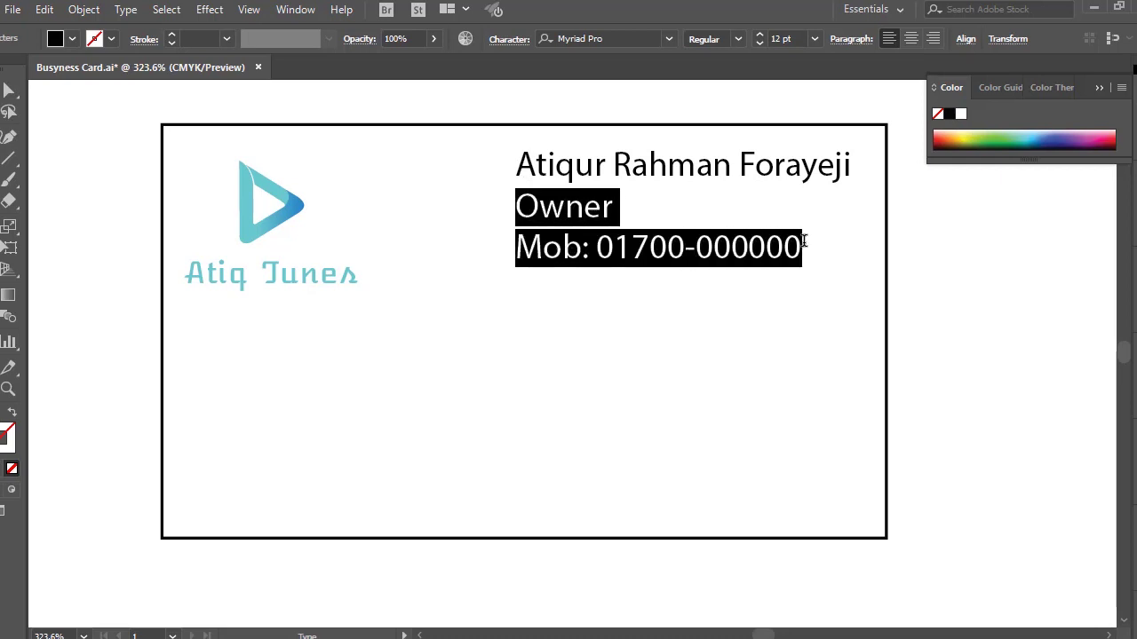
key(ctrl+t)
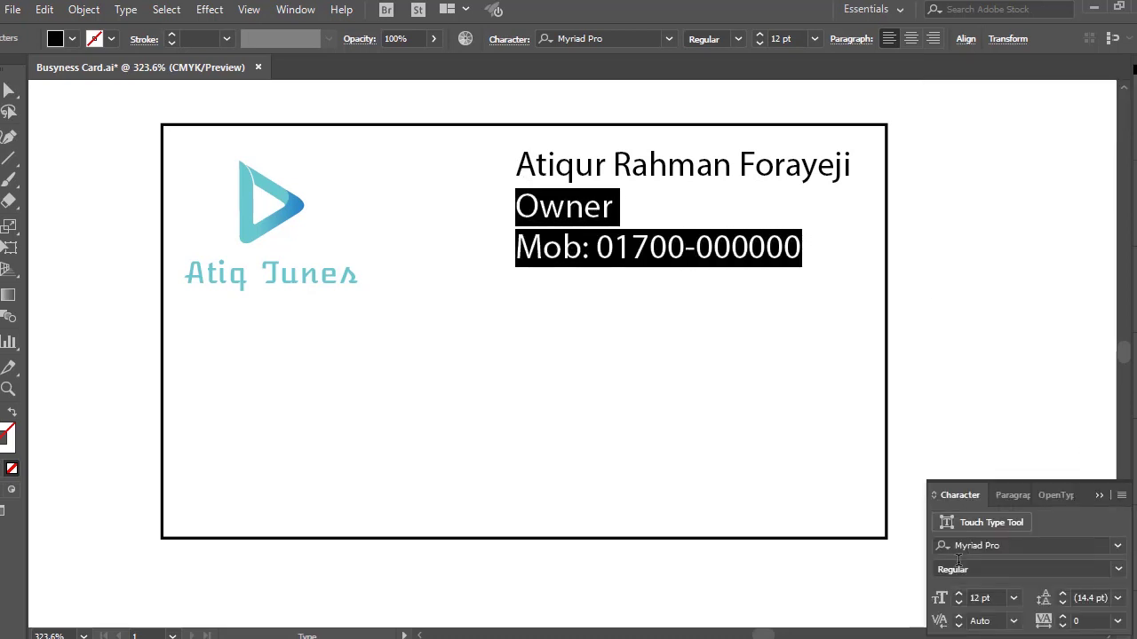
click(977, 598)
text(8)
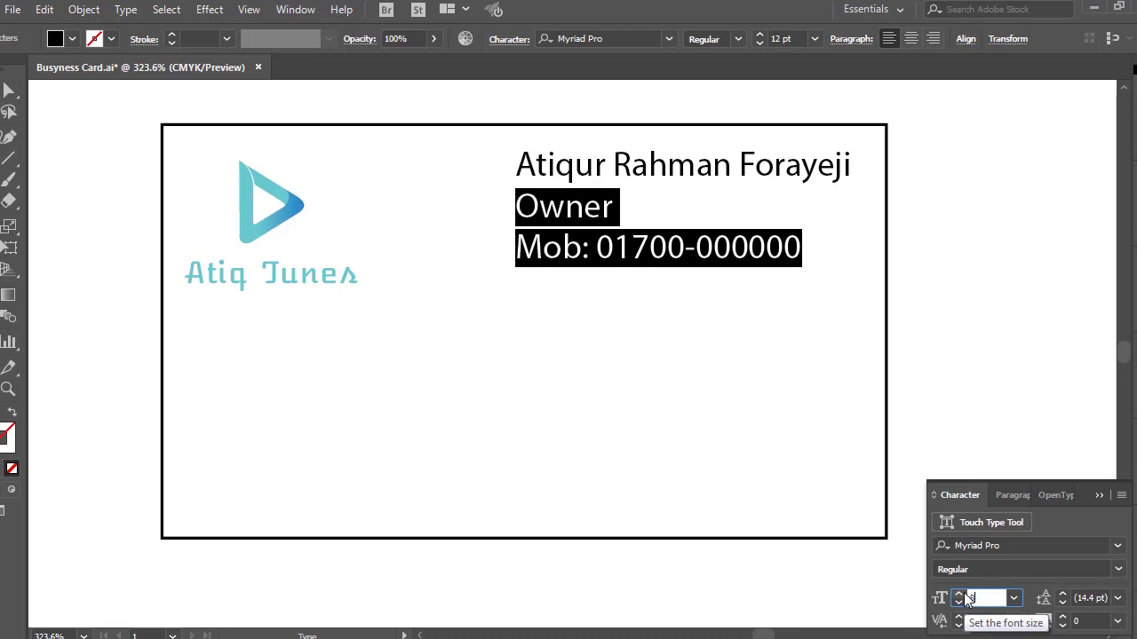
key(Return)
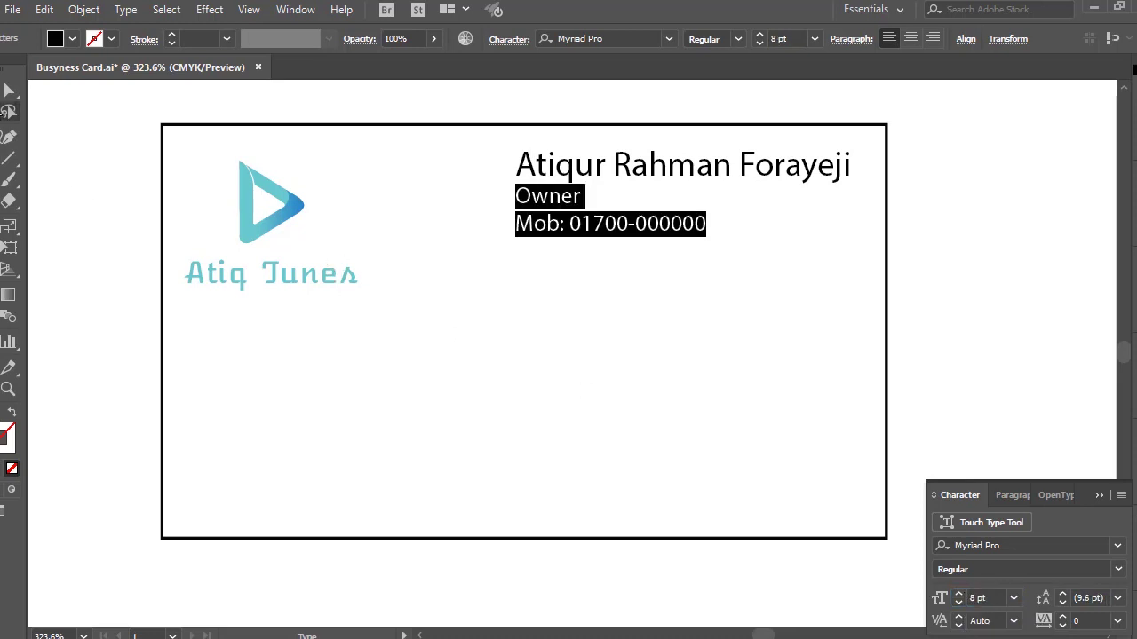
click(9, 90)
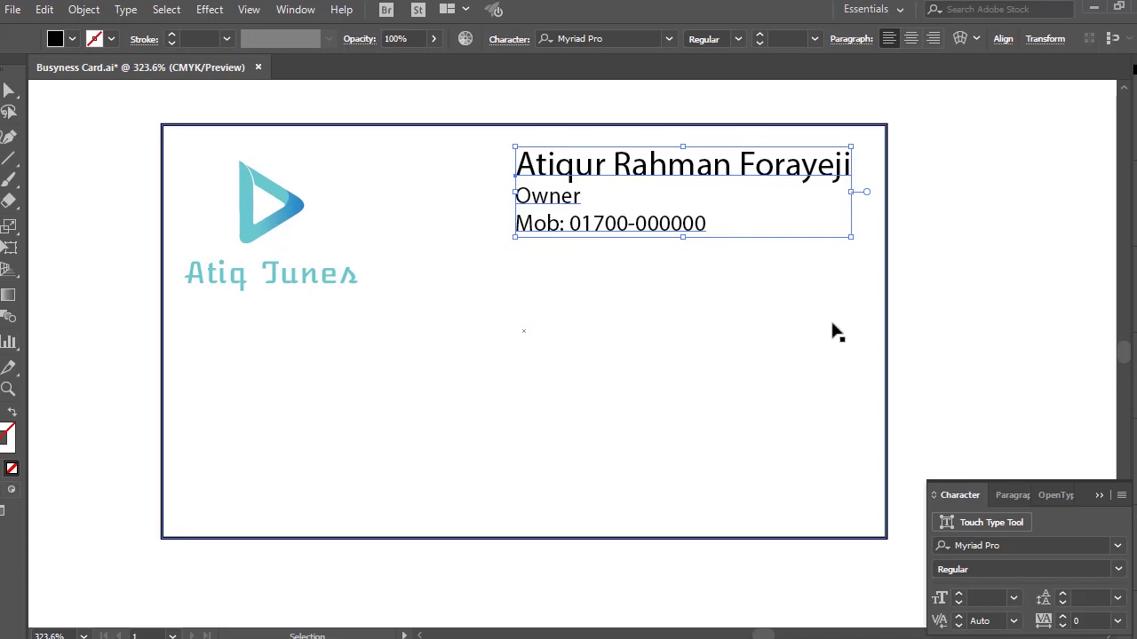
Right-align the name and contact block and move it to the card's right edge
click(1009, 496)
click(1001, 513)
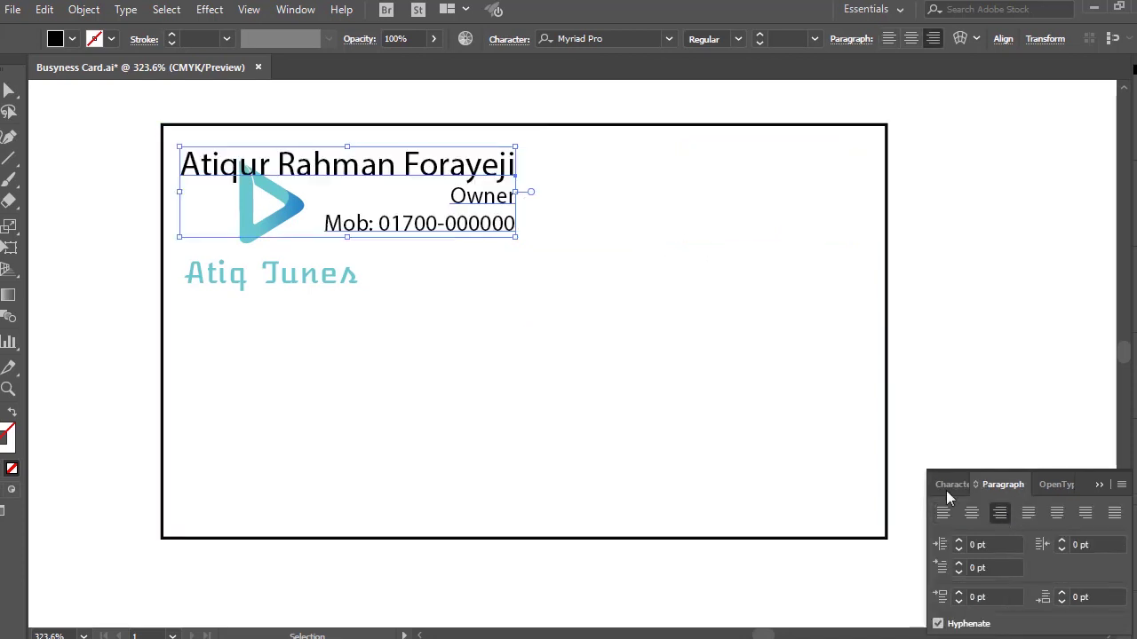
mouse_move(444, 174)
mouse_down()
mouse_move(800, 175)
mouse_move(787, 177)
mouse_up()
click(948, 213)
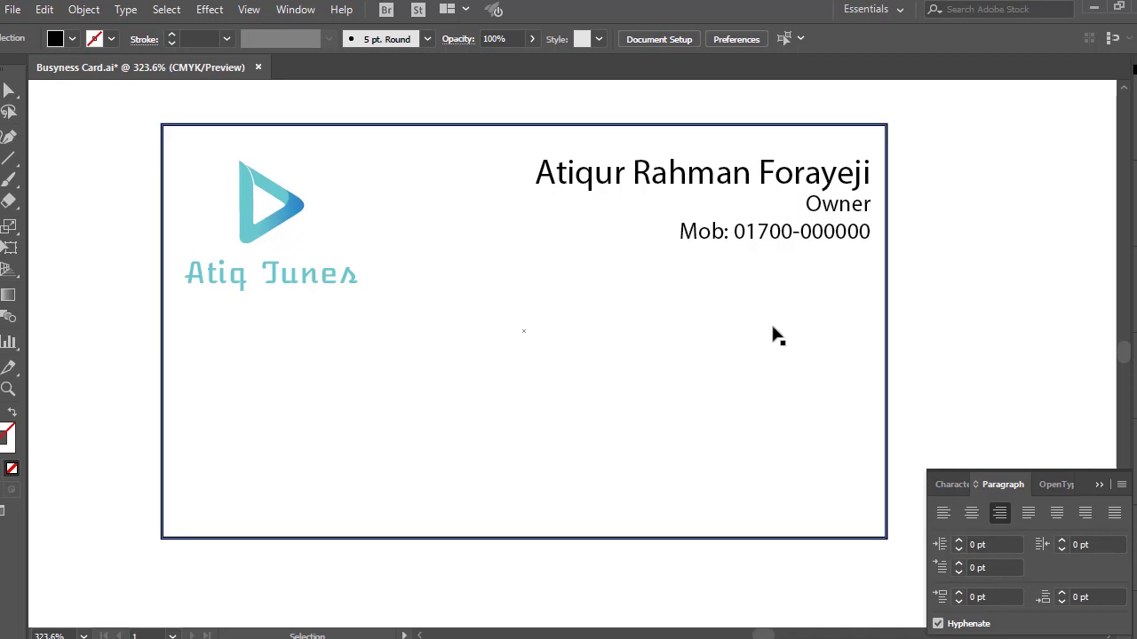
Begin an email line with a placeholder address under the mobile number
key(t)
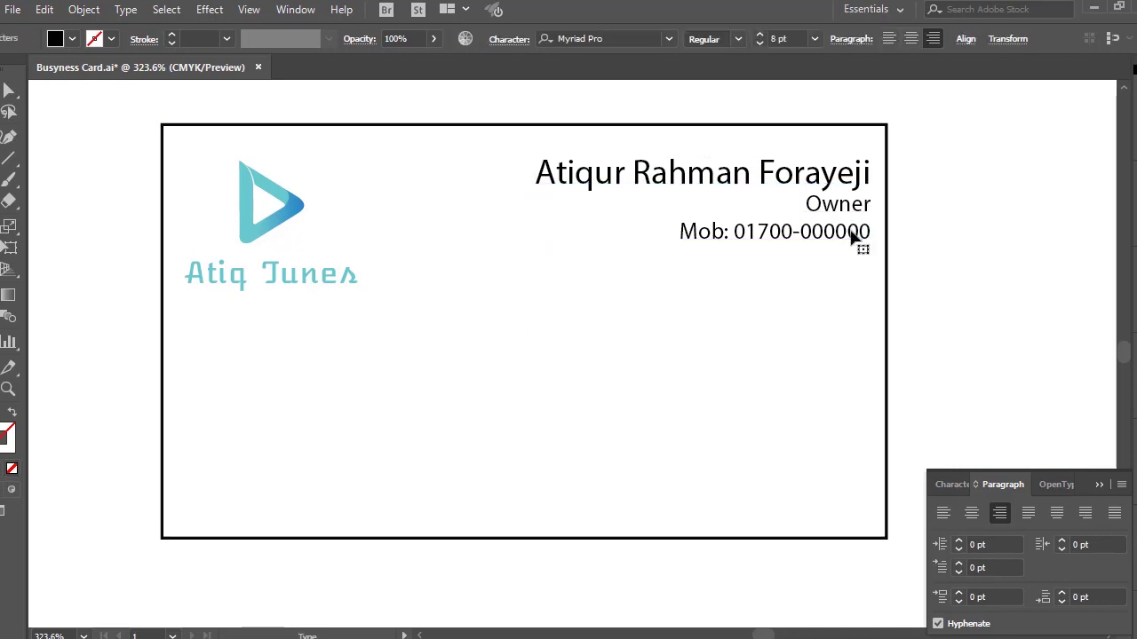
click(848, 232)
text(mail:)
text( your)
text(email@d)
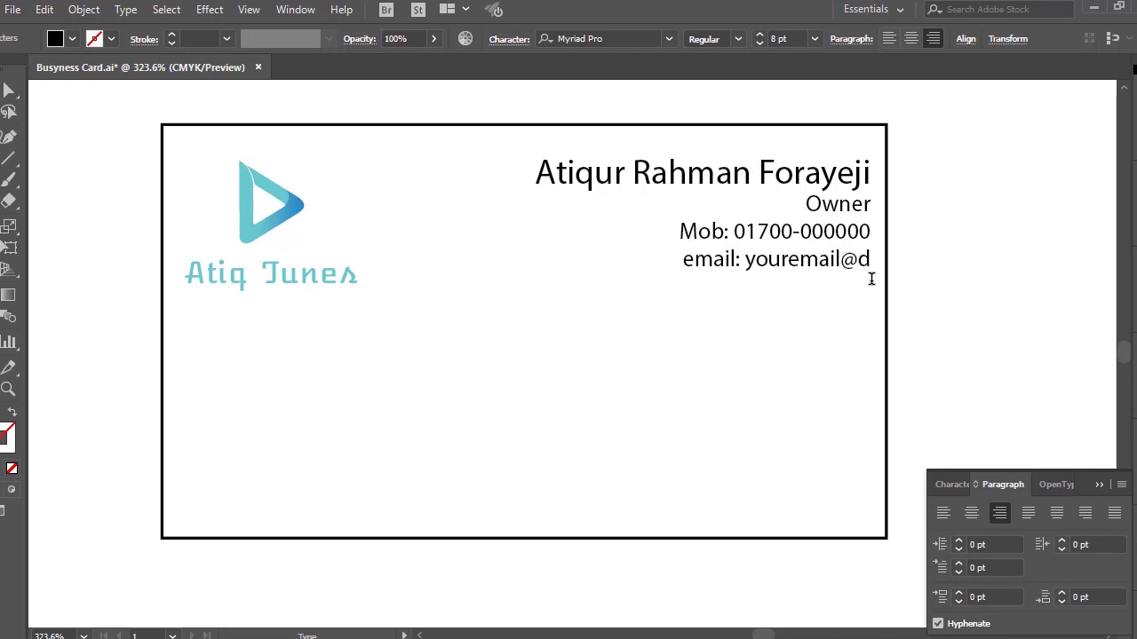
text(omain.co)
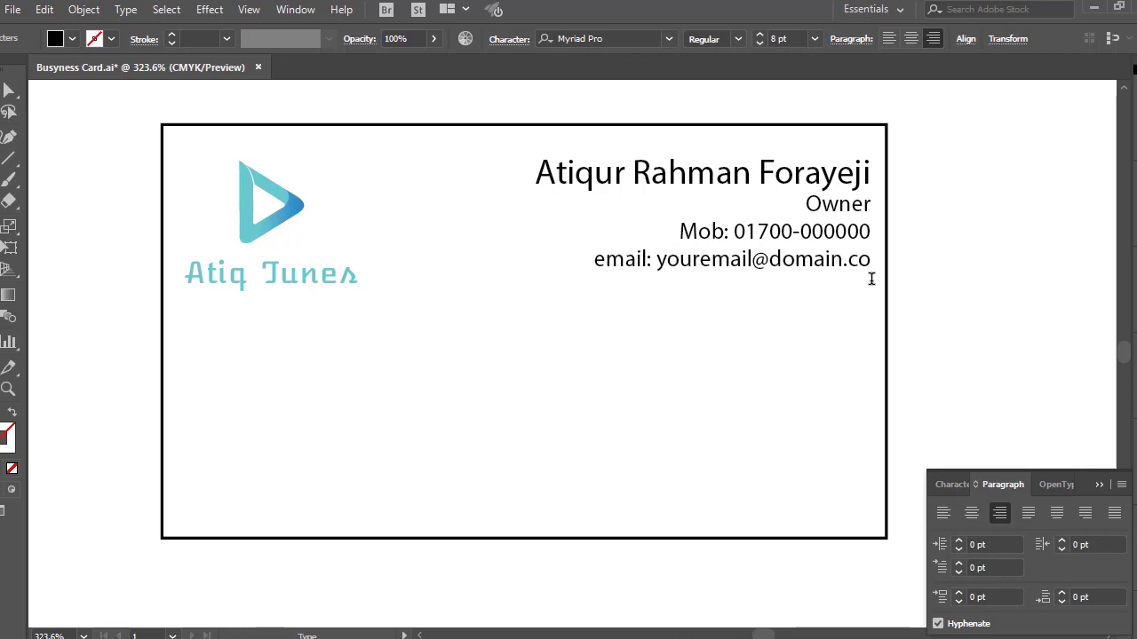
text(m)
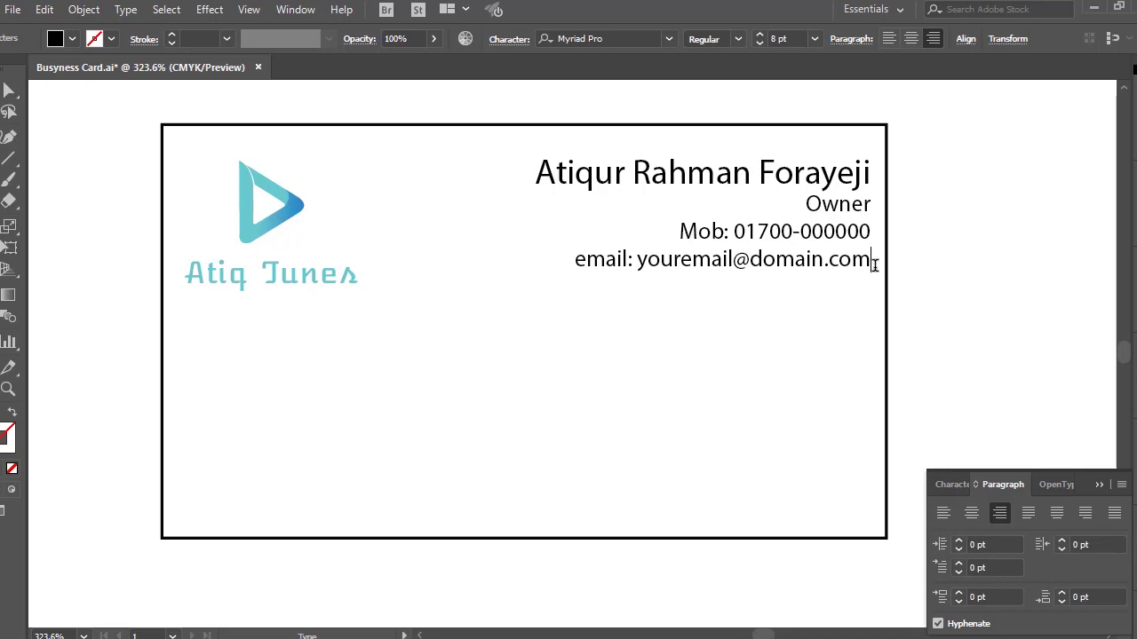
Reduce the mobile number and email lines to 7 pt
drag(872, 261, 678, 231)
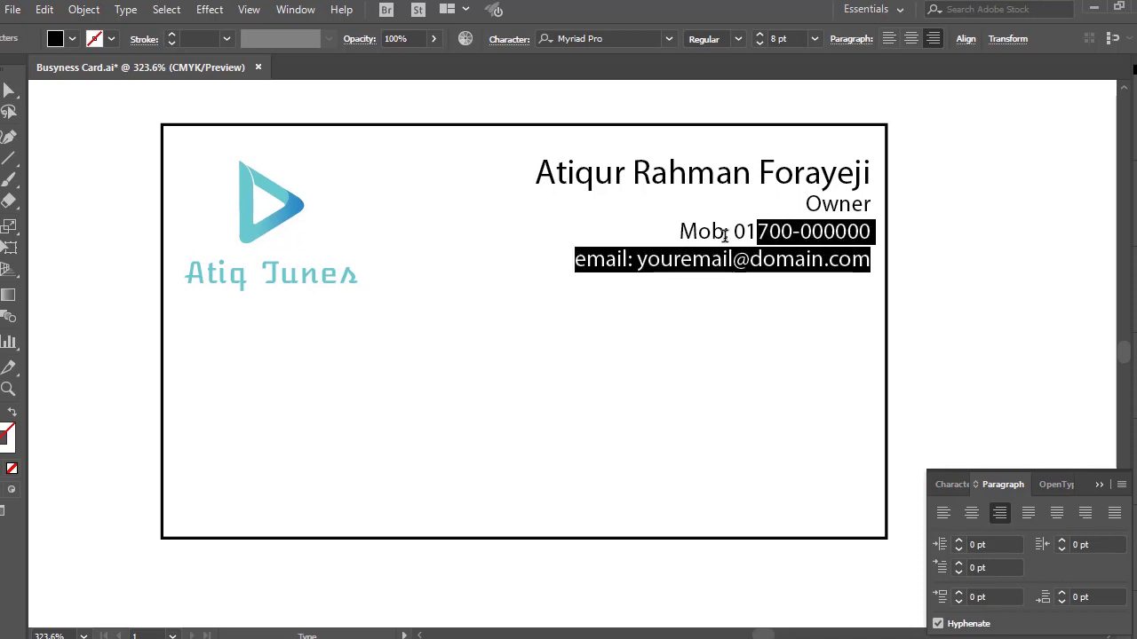
click(942, 485)
click(958, 603)
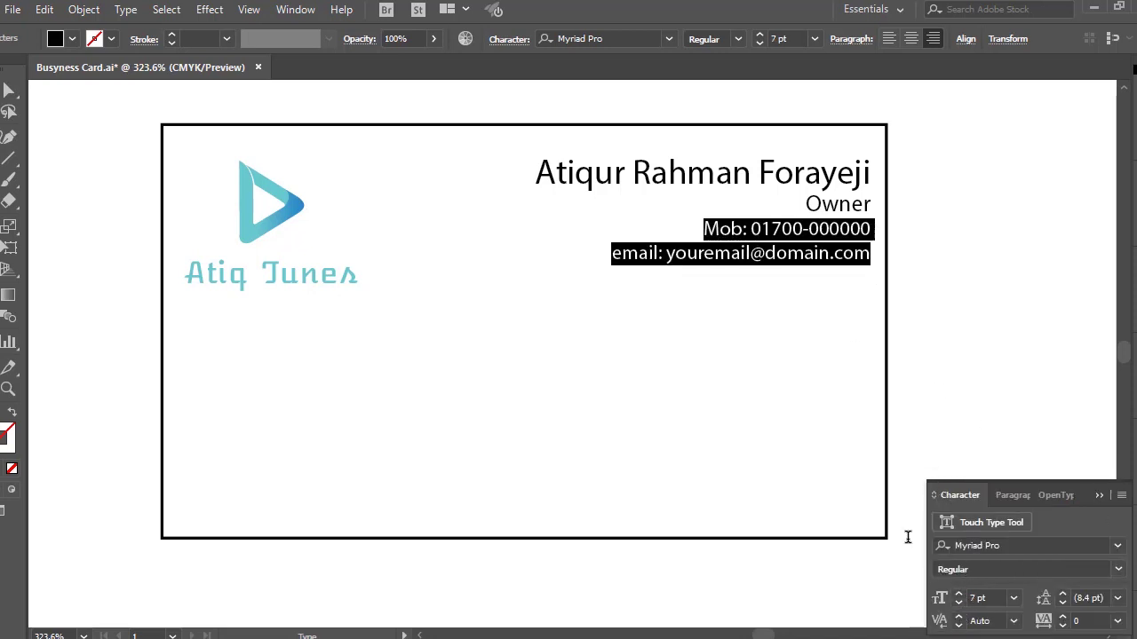
key(Escape)
click(71, 153)
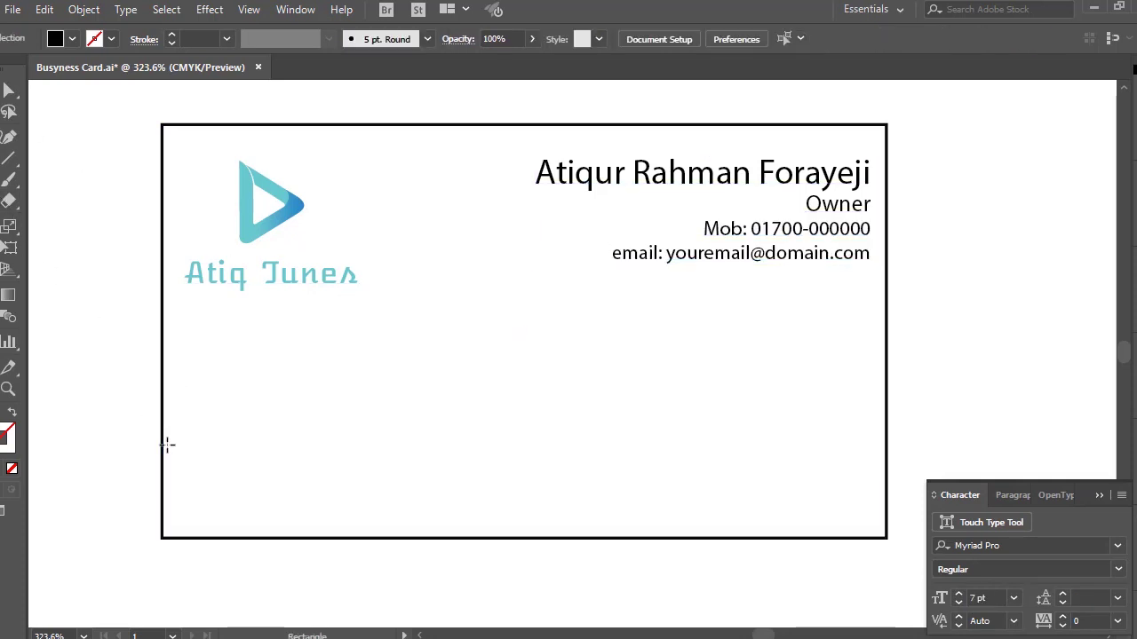
Draw a filled rectangle bar across the bottom of the card
drag(161, 460, 879, 538)
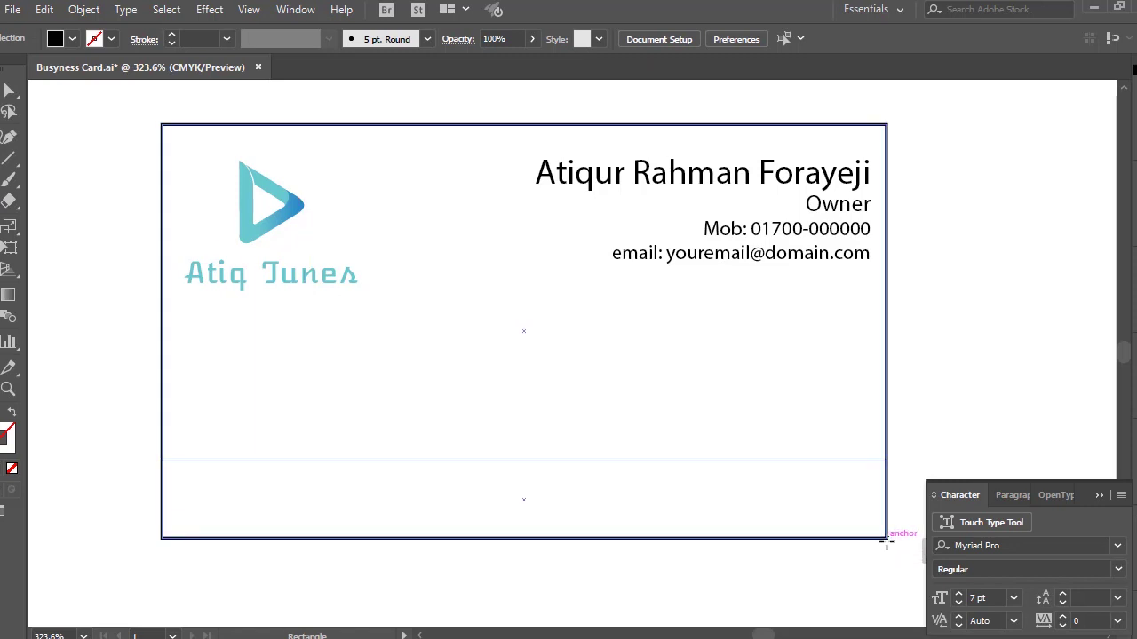
key(v)
click(619, 444)
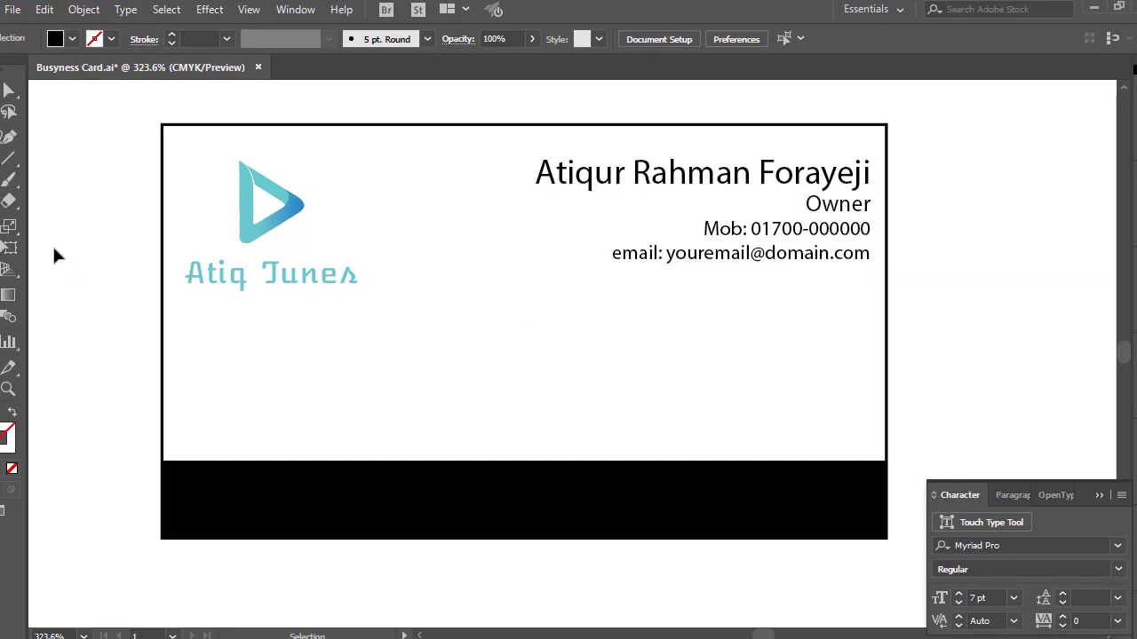
Paste the two-line address above the bottom bar and center-align it
click(9, 158)
click(513, 432)
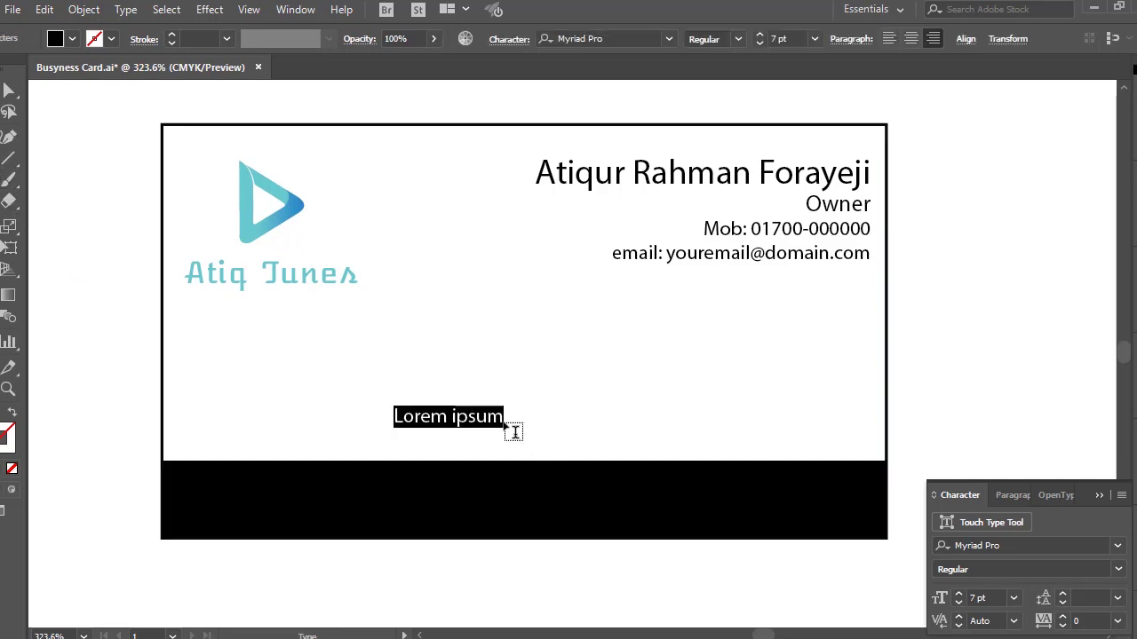
key(ctrl+v)
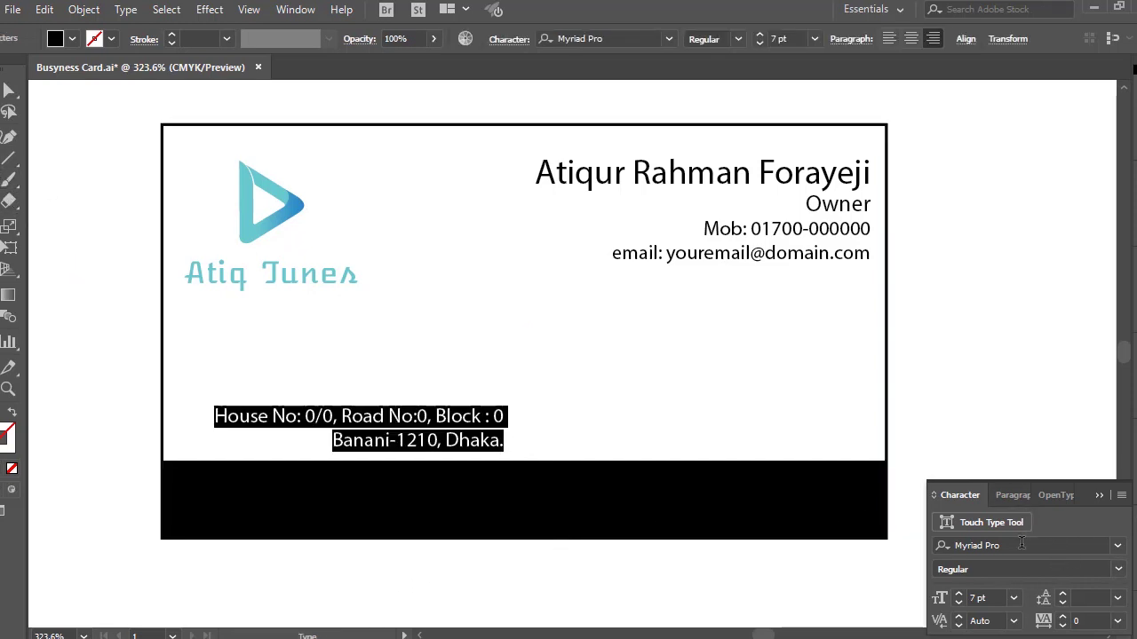
click(1003, 496)
click(974, 519)
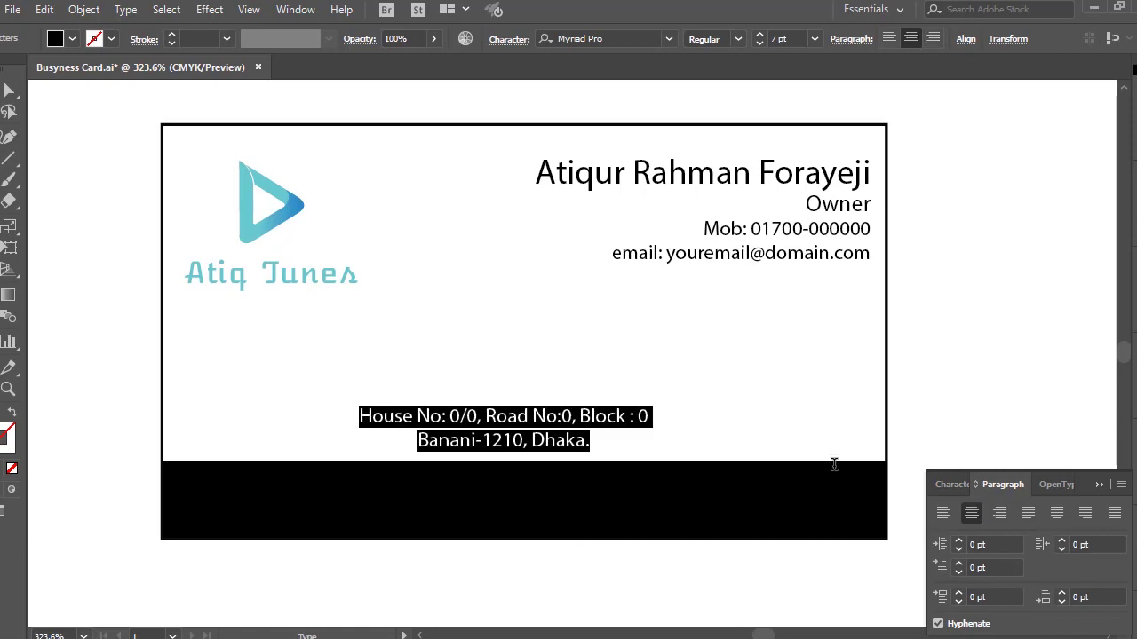
key(Escape)
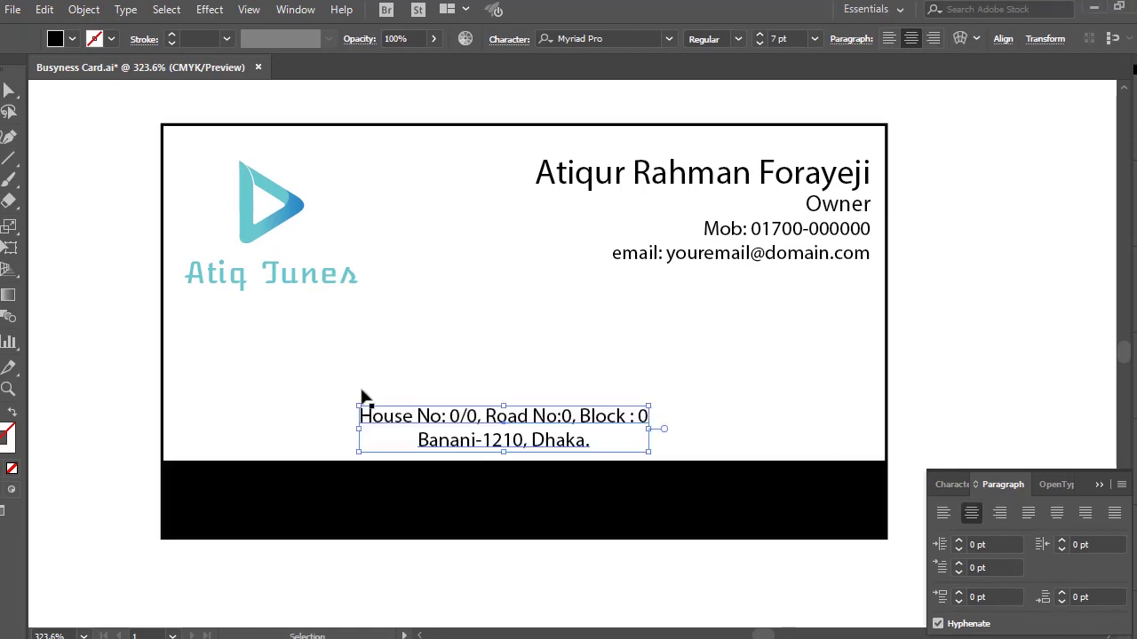
Fill the bottom bar with the logo's teal using the Eyedropper
click(9, 319)
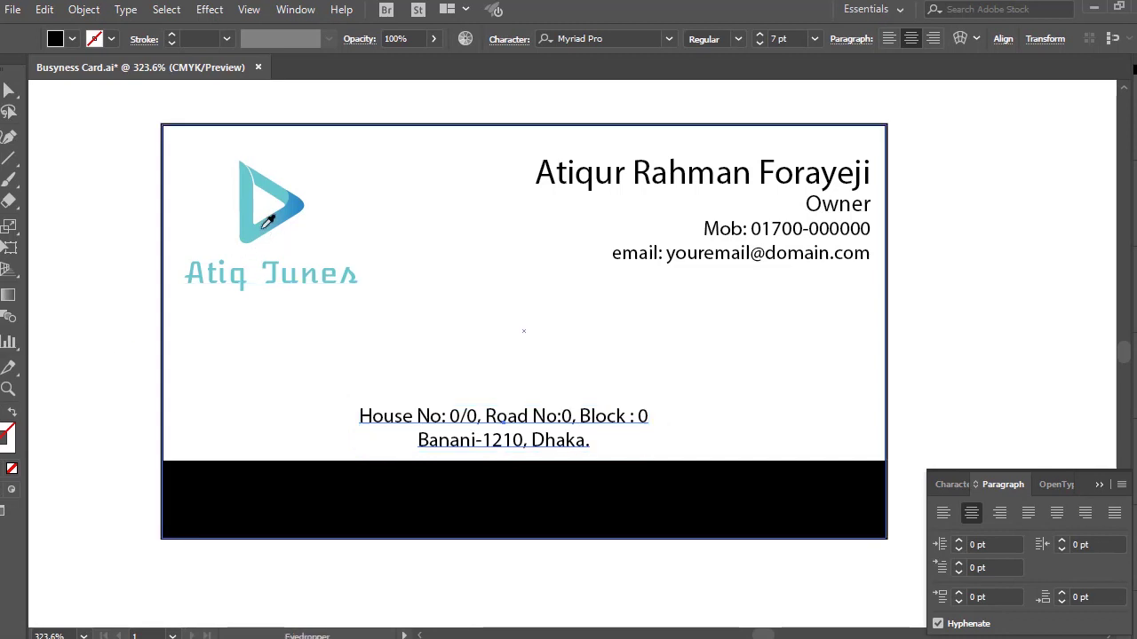
click(253, 181)
click(252, 181)
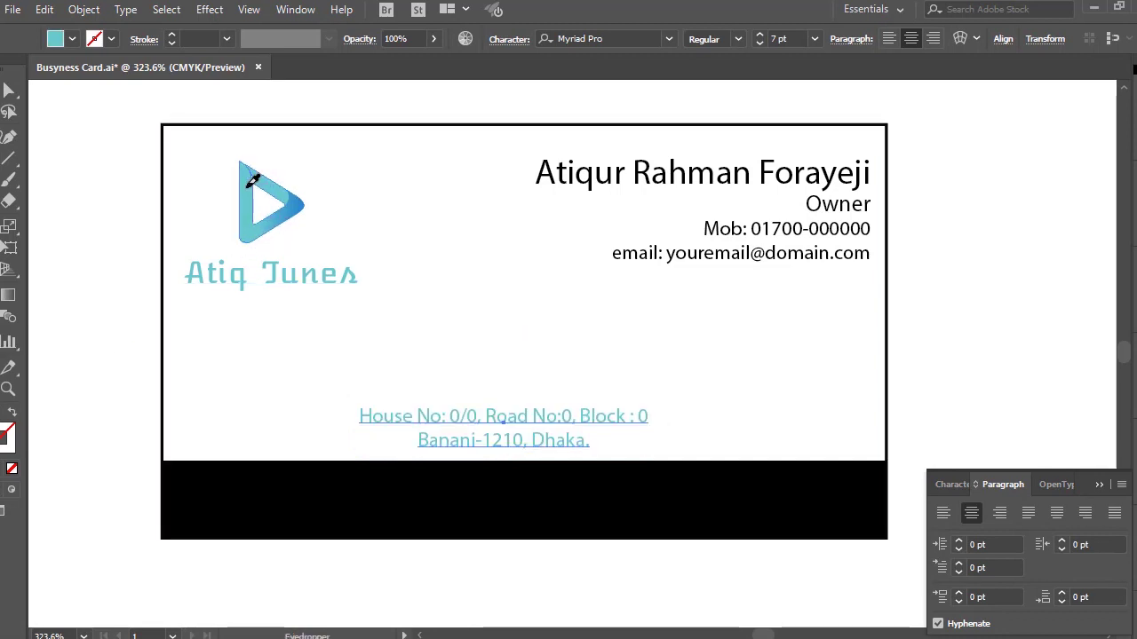
key(ctrl+z)
key(v)
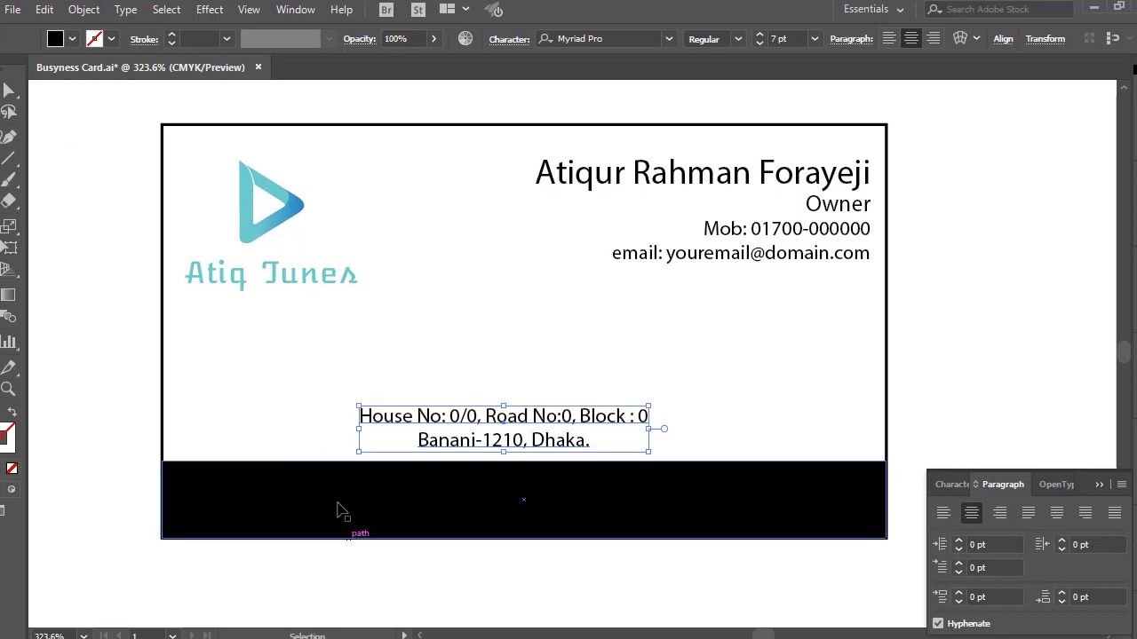
click(338, 505)
key(i)
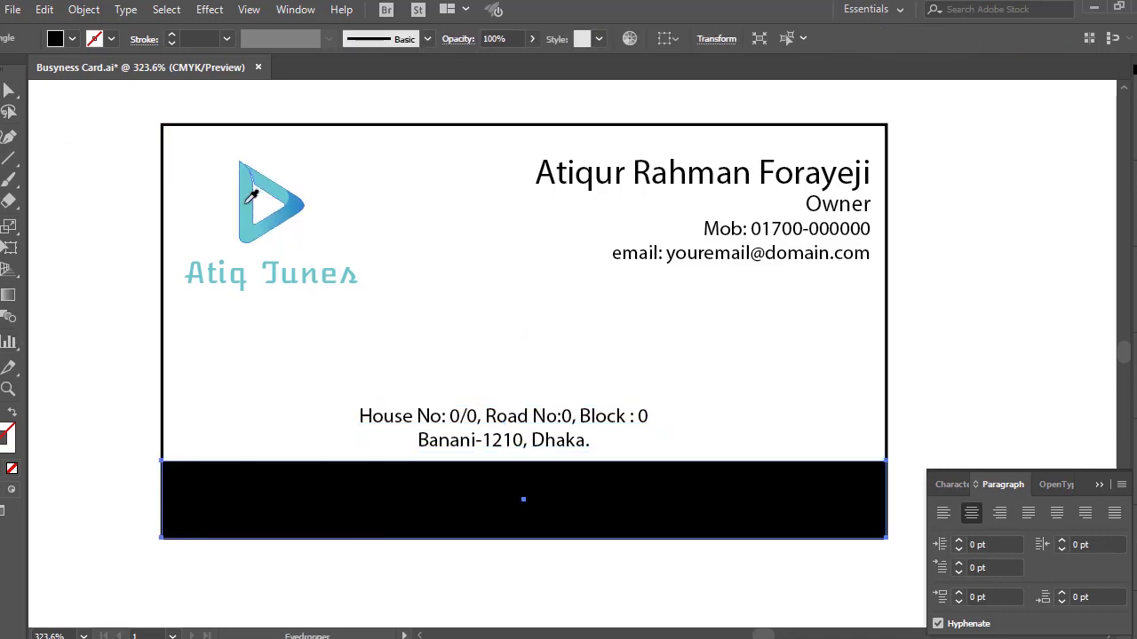
click(240, 211)
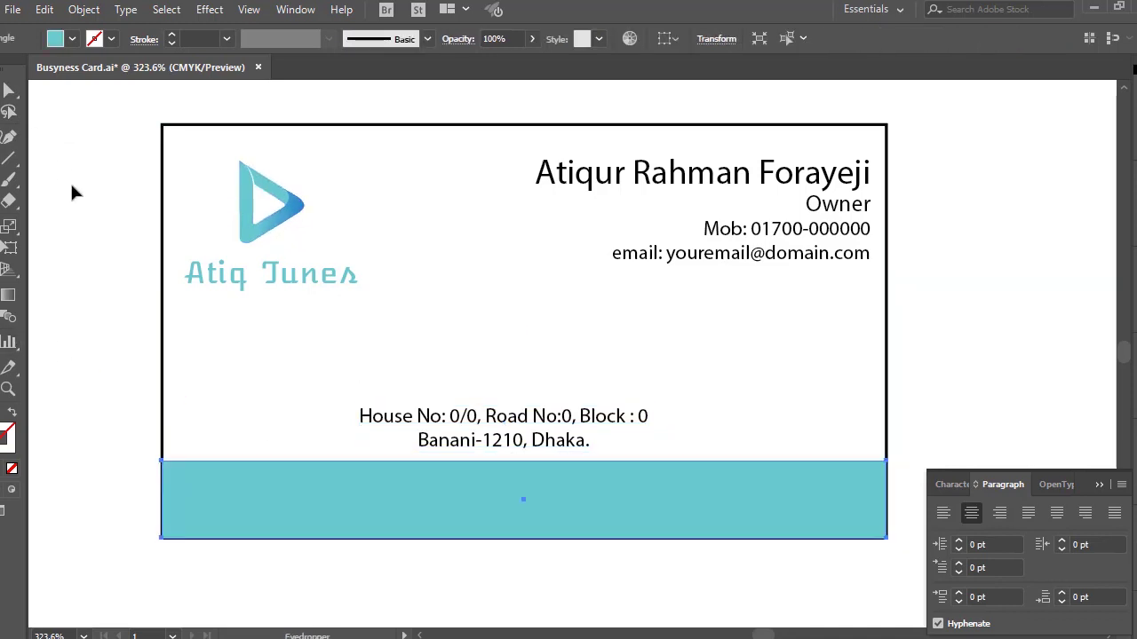
Move the address text down onto the teal bar and make it white
key(v)
drag(465, 417, 486, 482)
click(524, 549)
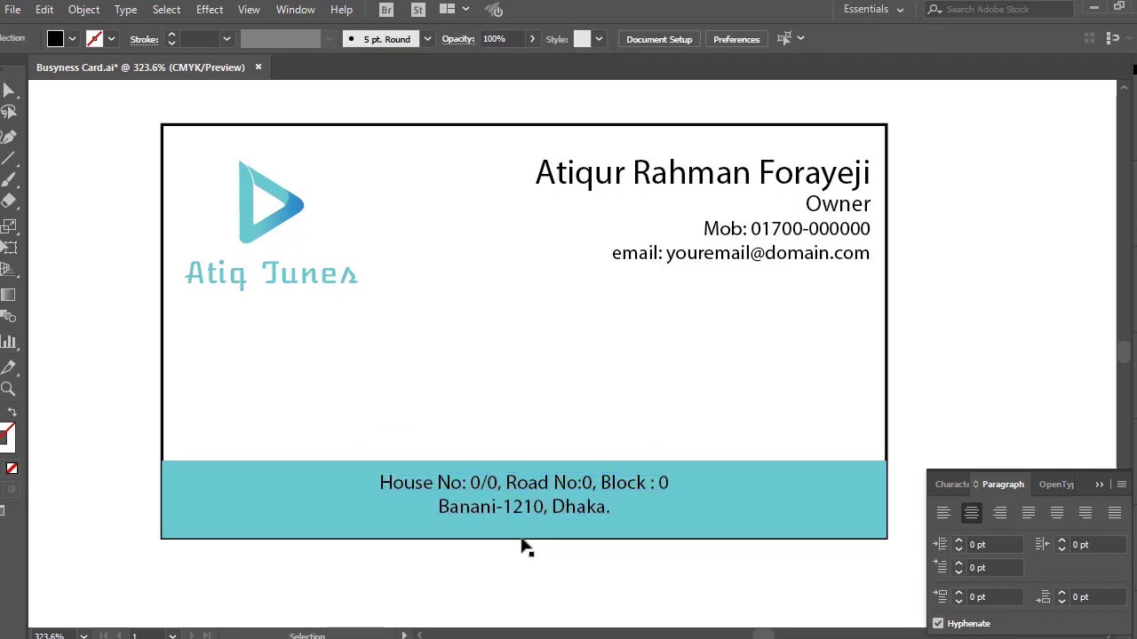
click(524, 497)
click(926, 363)
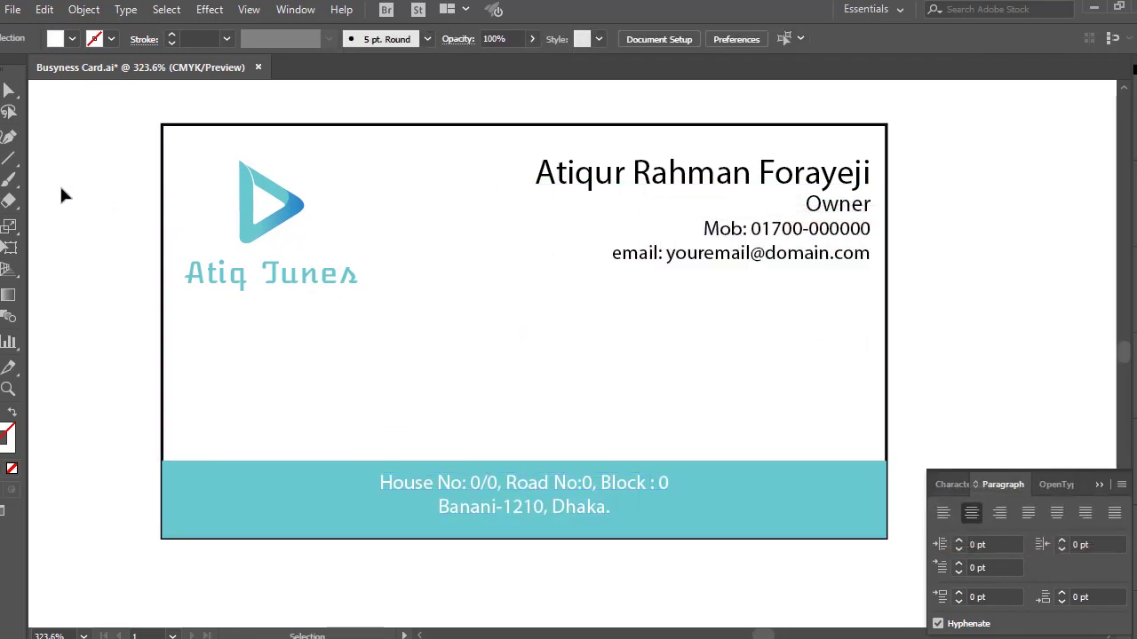
Color the owner's name line with the logo's teal
triple_click(750, 169)
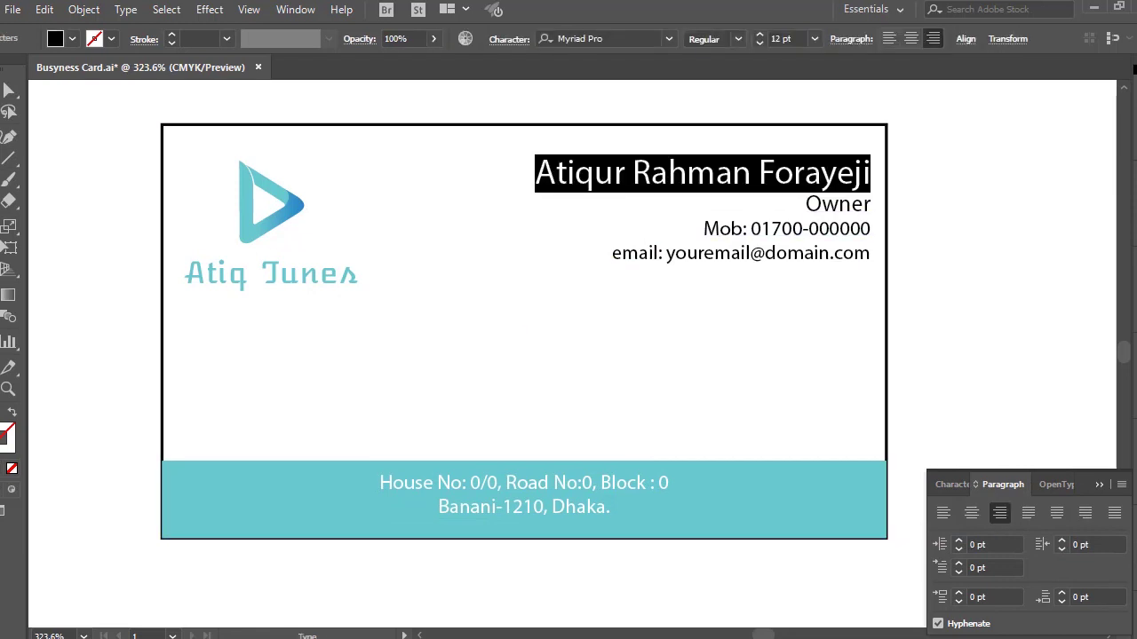
key(i)
click(246, 185)
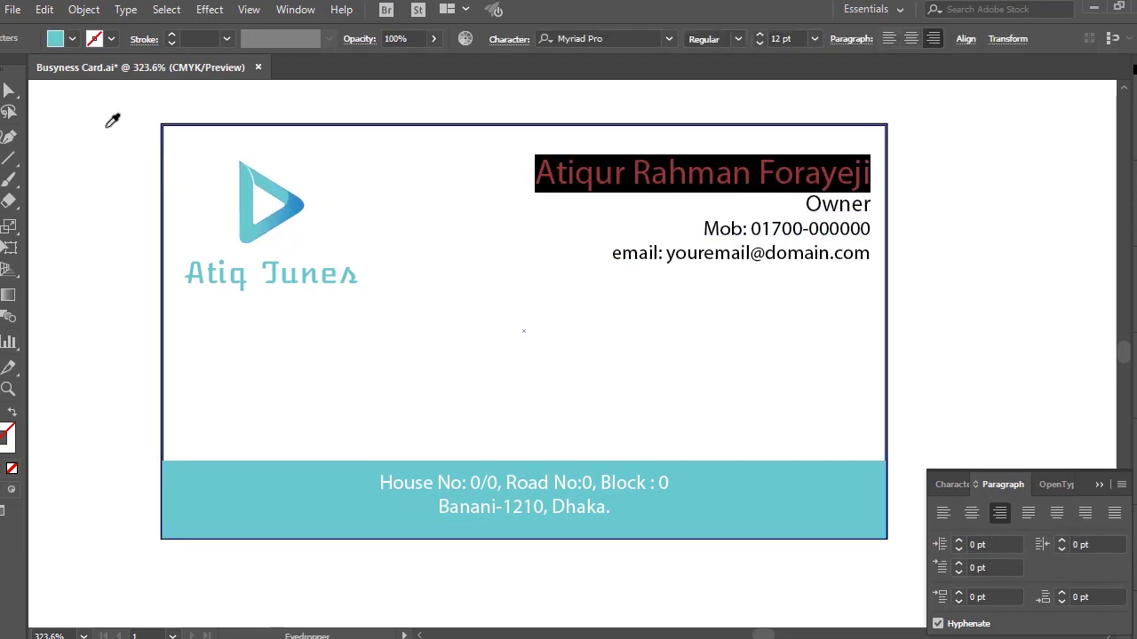
key(v)
click(60, 143)
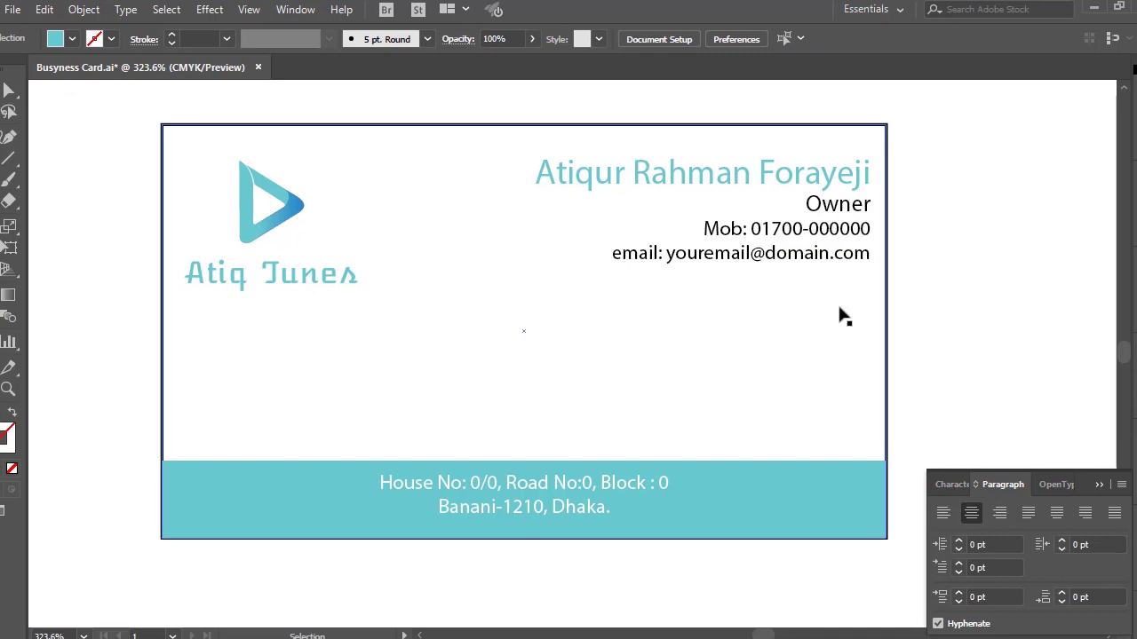
Nudge the logo and contact text together slightly left
drag(921, 158, 300, 278)
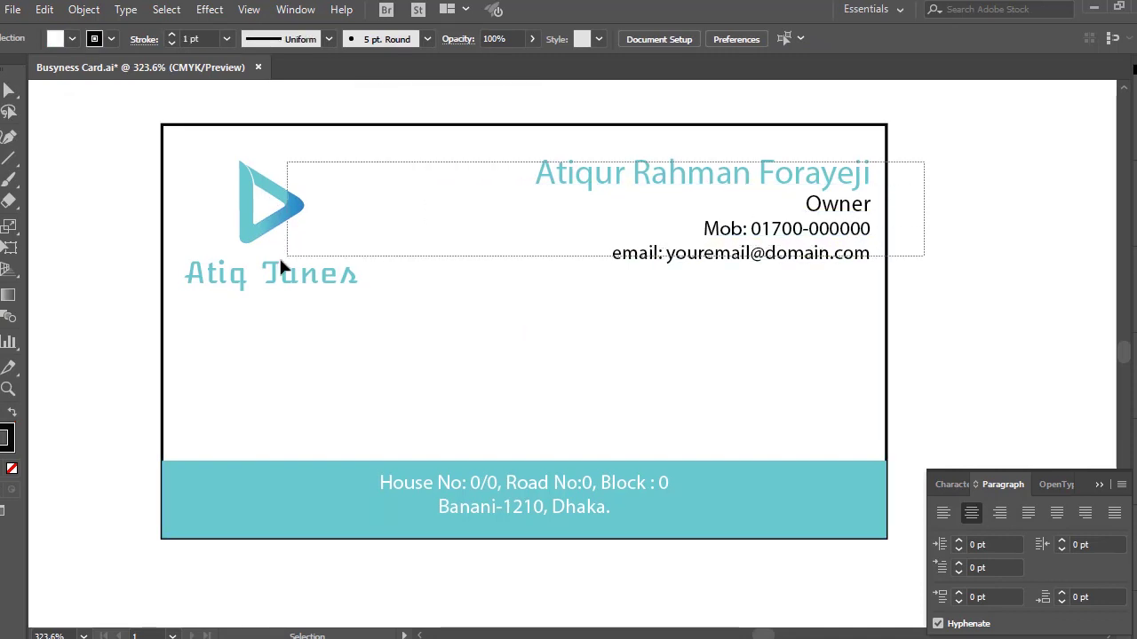
key(Left)
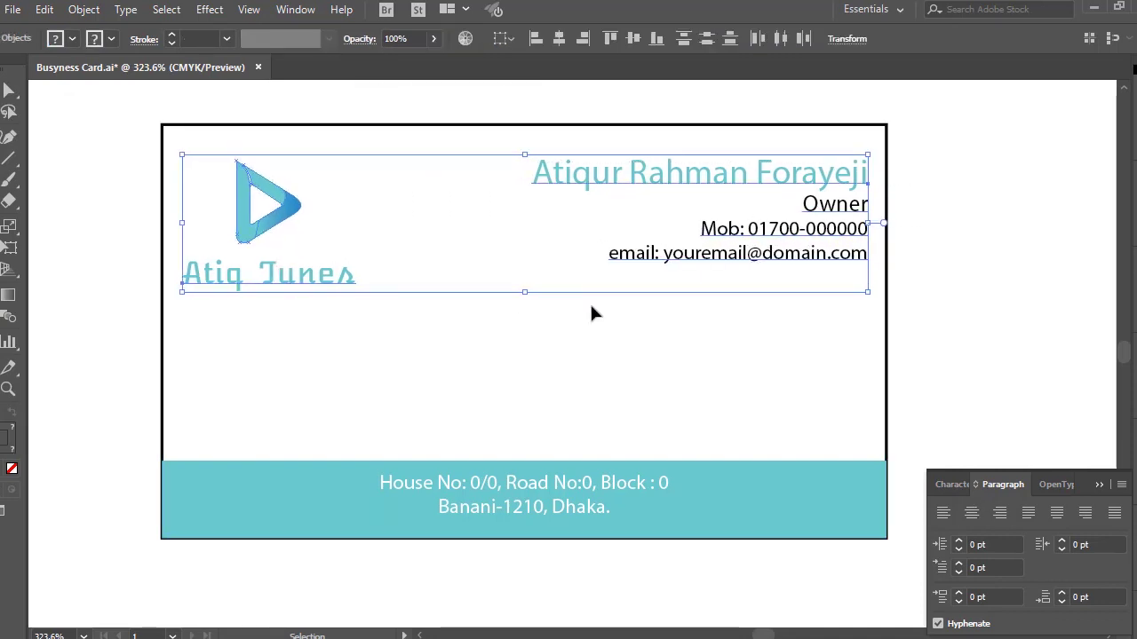
click(450, 293)
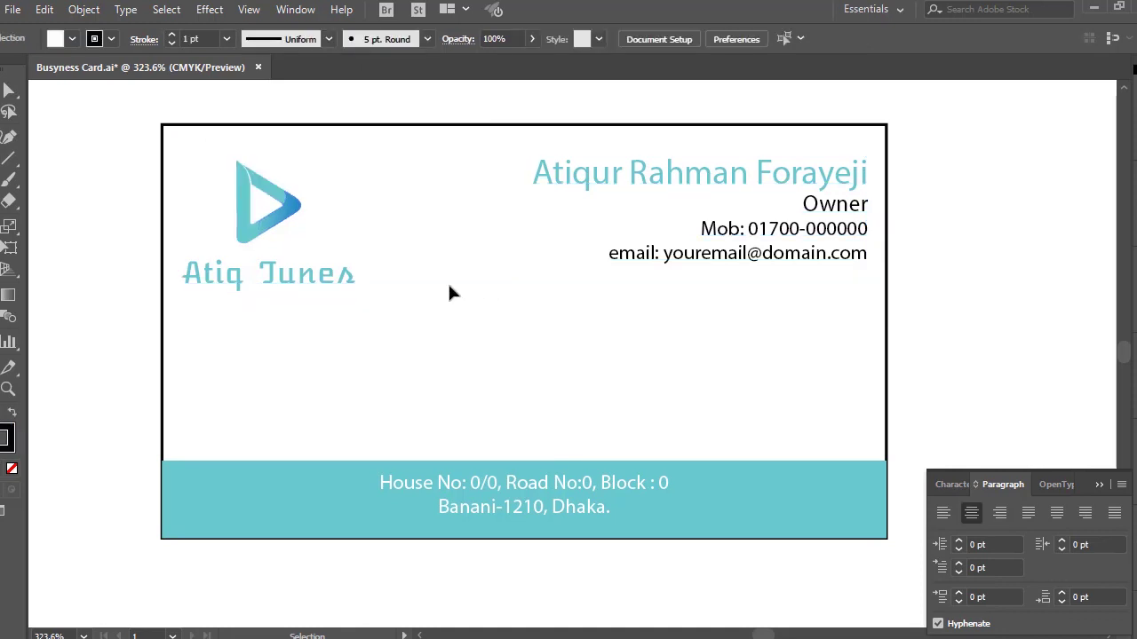
Resize the logo group very slightly and go to Object > Unlock All
click(352, 282)
drag(356, 295, 359, 295)
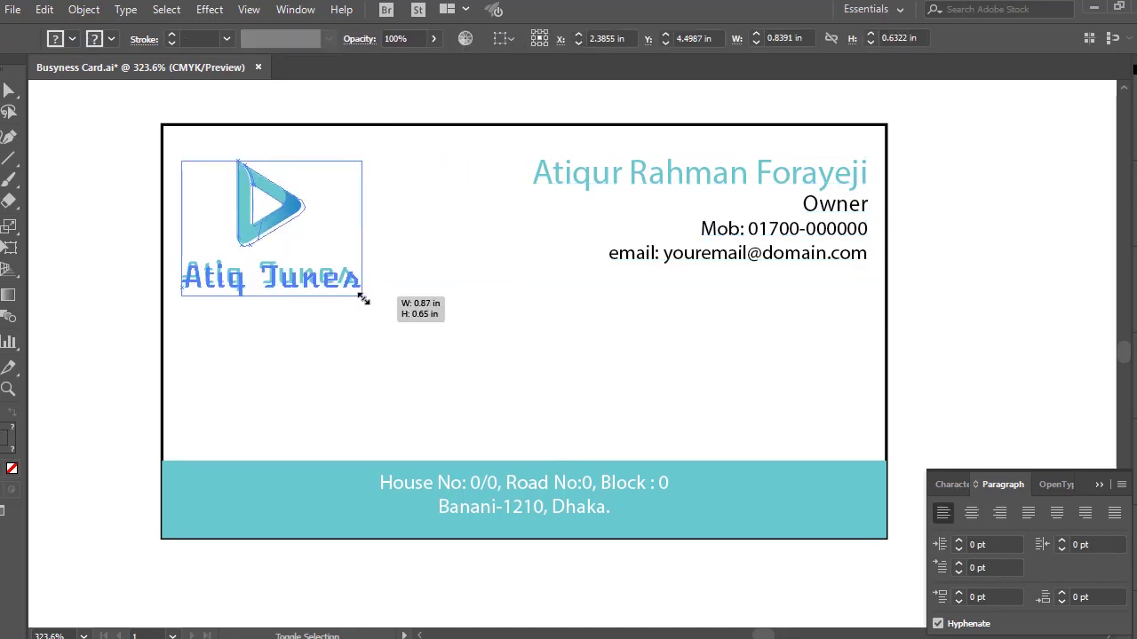
click(936, 317)
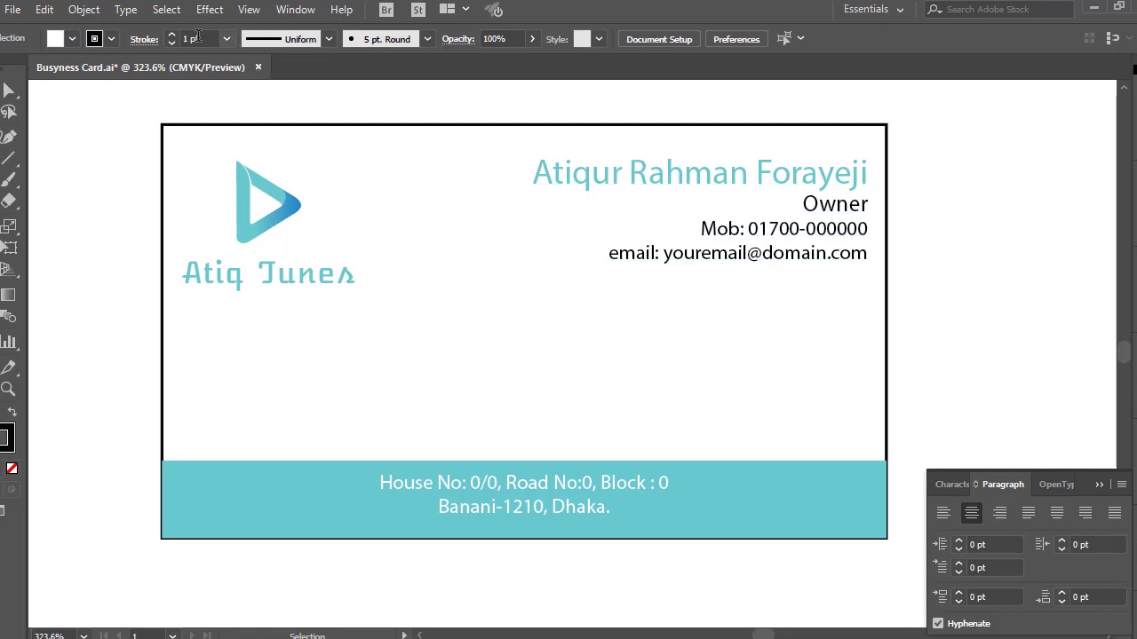
click(84, 9)
Unlock all card objects and read the bottom bar's teal colour value
click(156, 115)
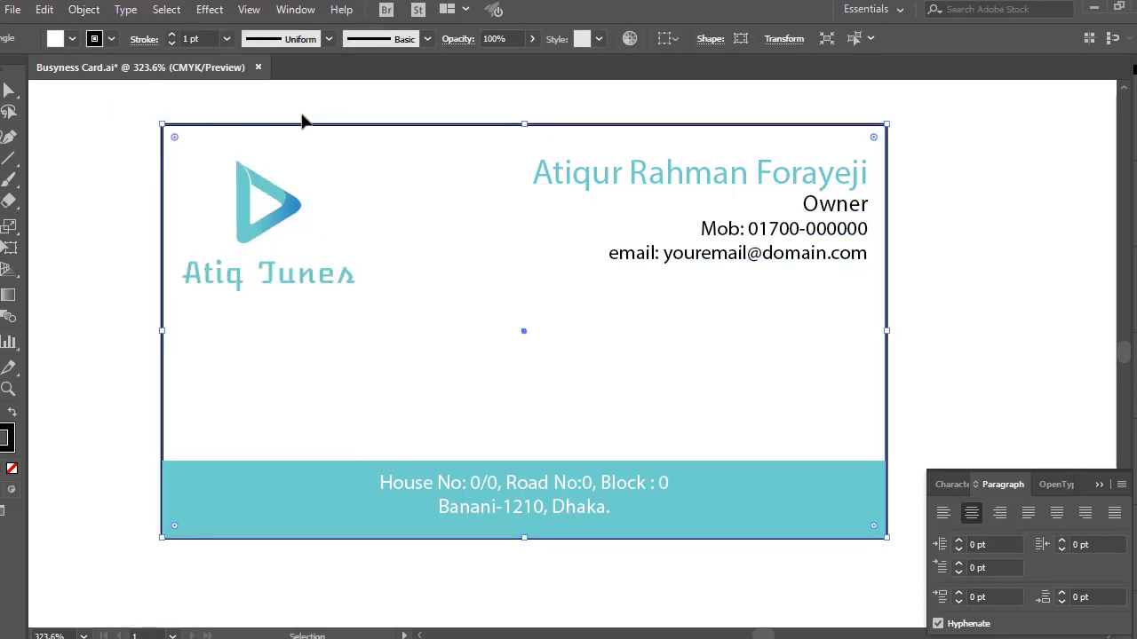
click(218, 500)
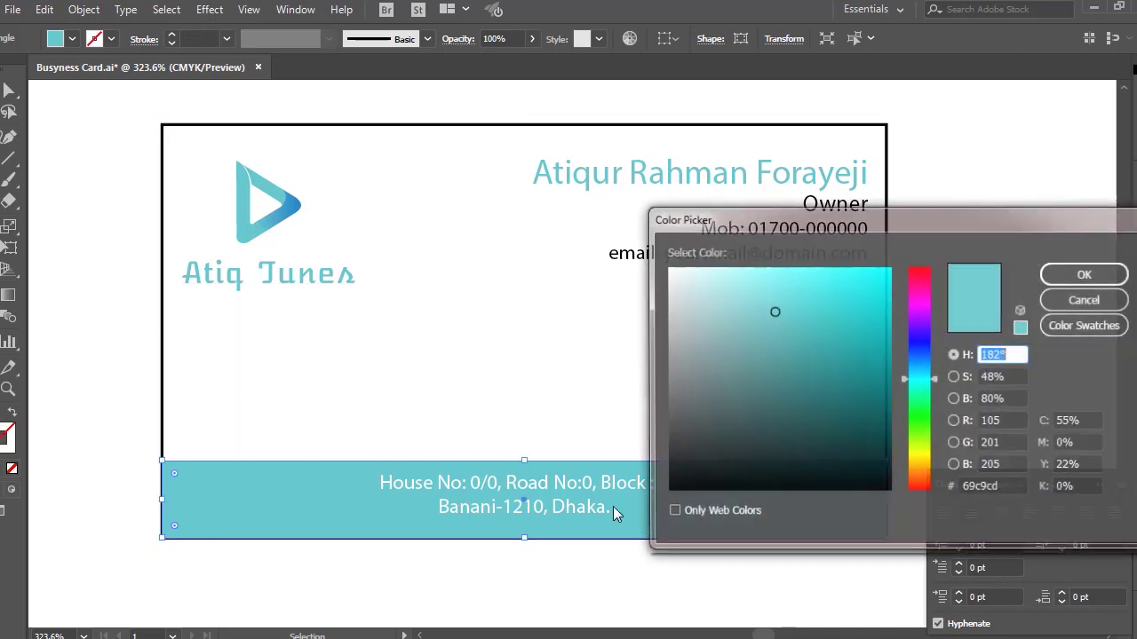
click(1012, 488)
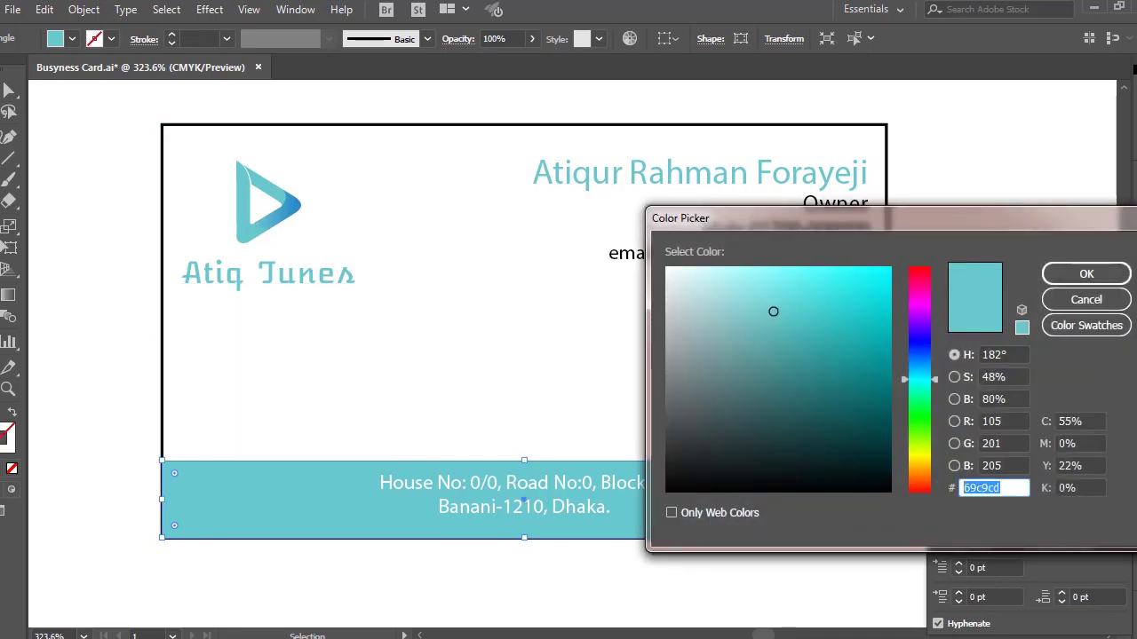
click(1085, 299)
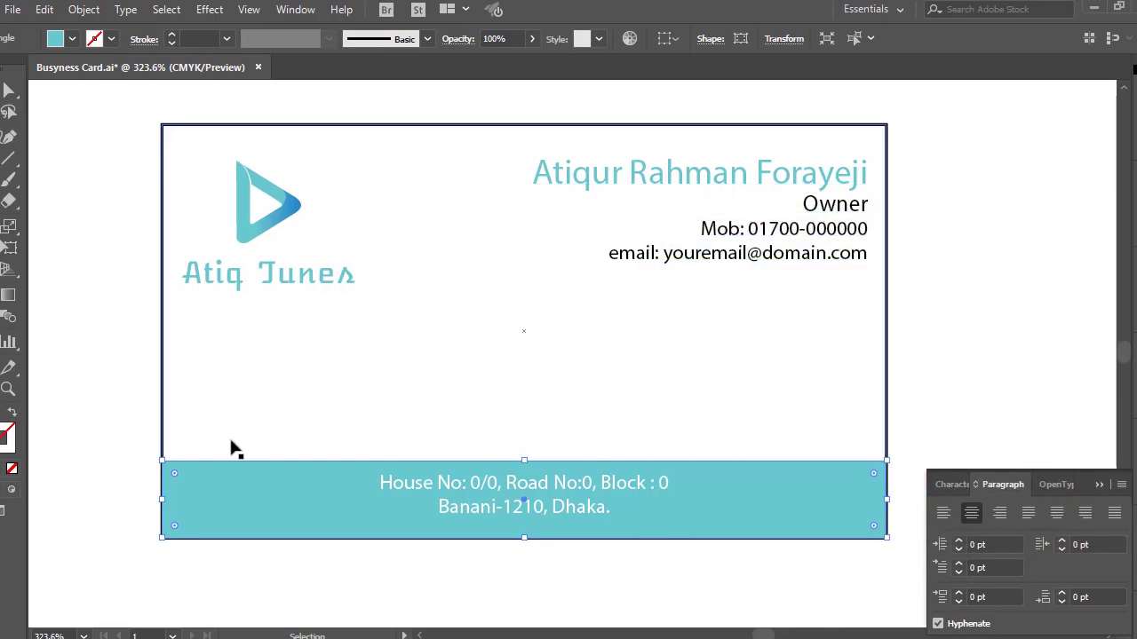
Change the card rectangle's stroke colour from black to #69c9cd
click(168, 419)
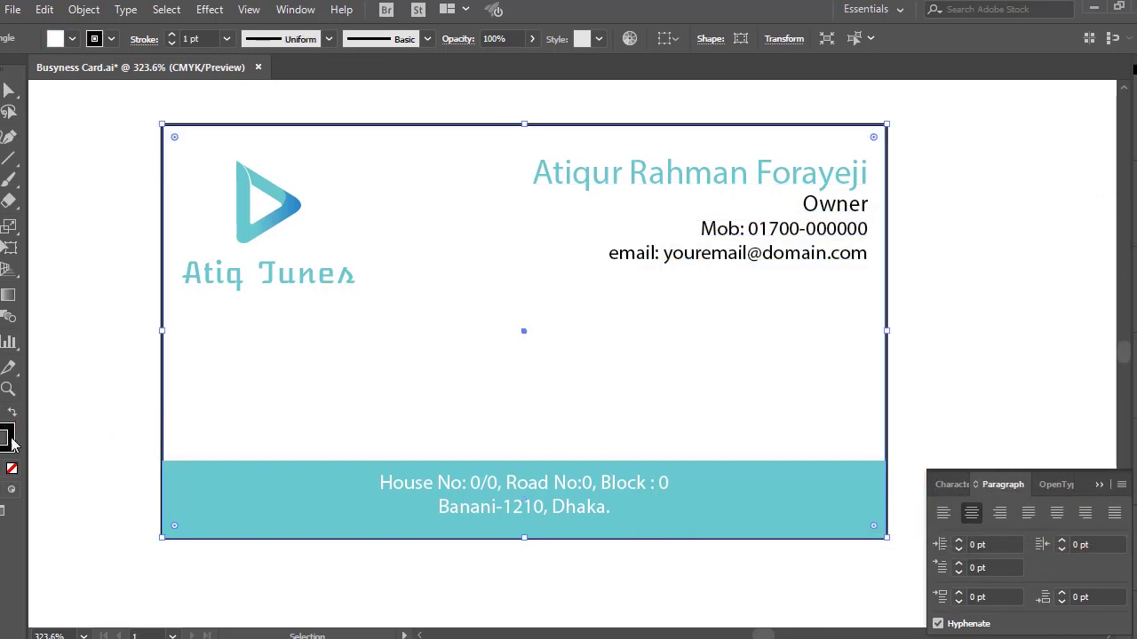
double_click(11, 439)
click(1015, 487)
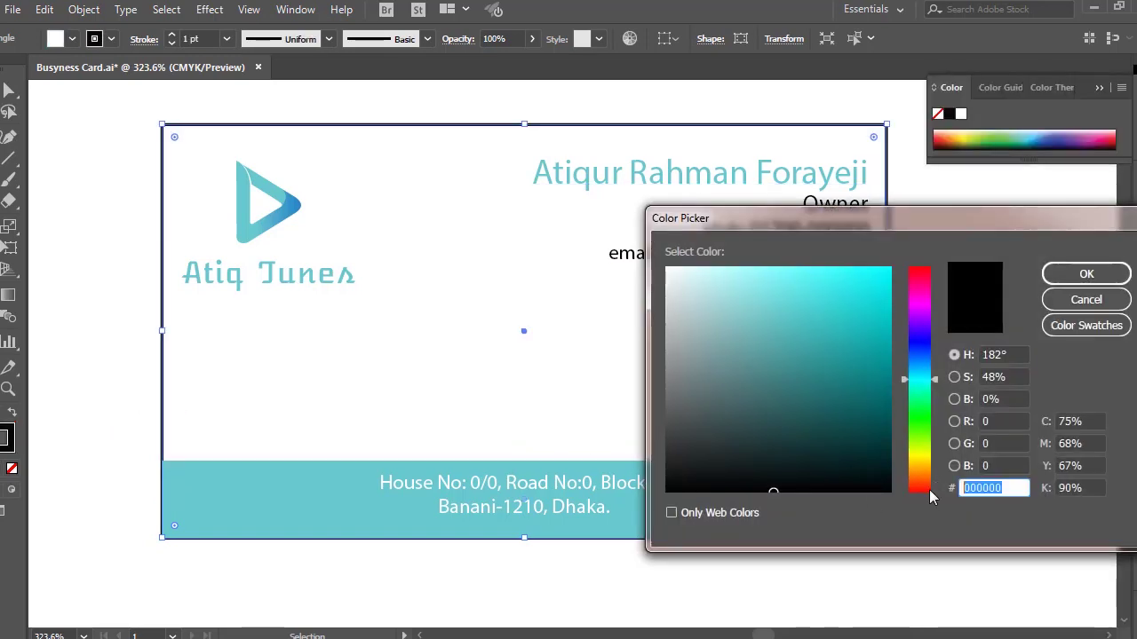
text(69c9cd)
click(1065, 273)
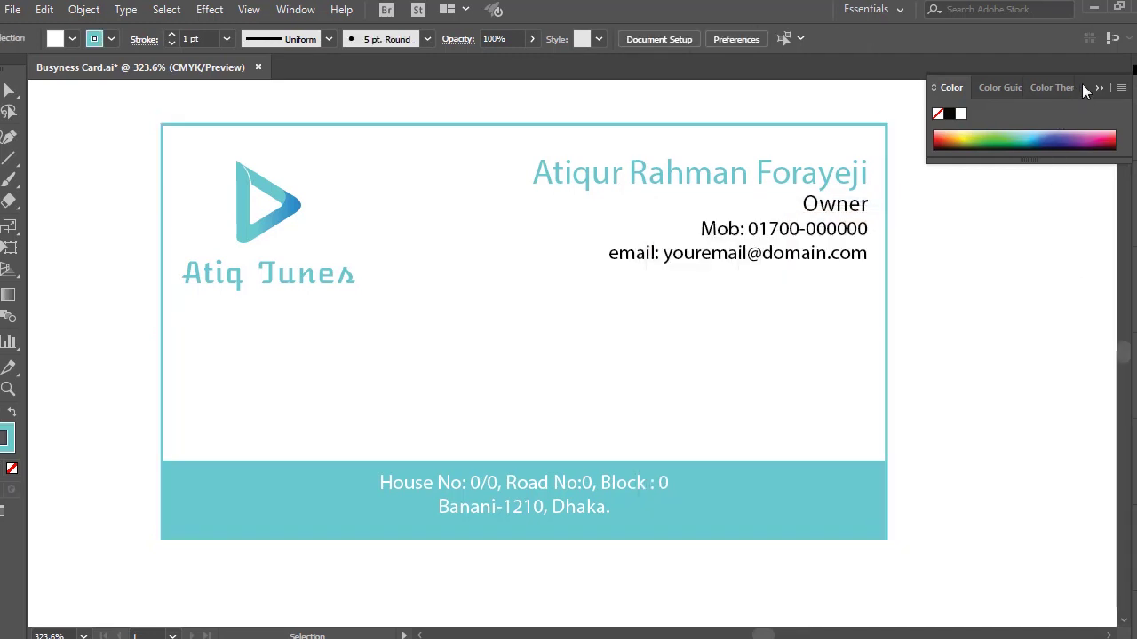
click(1101, 87)
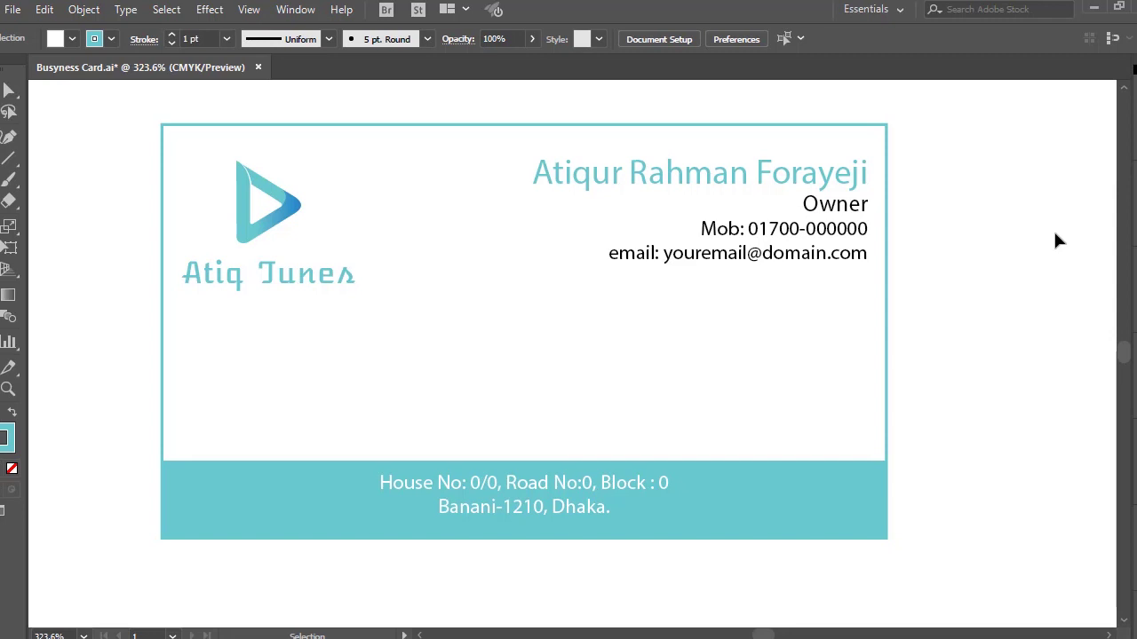